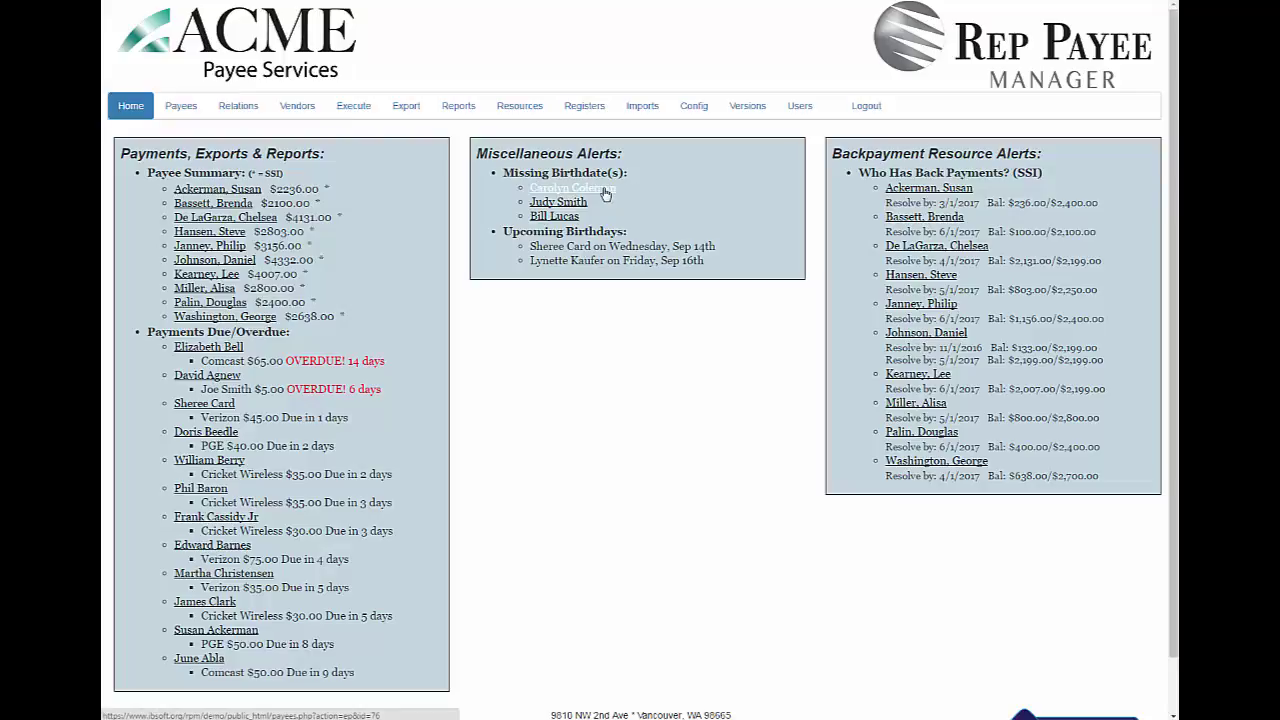
Open the record of the client listed under Missing Birthdate(s) in Miscellaneous Alerts
{"action": "left_click", "coordinate": [604, 193]}
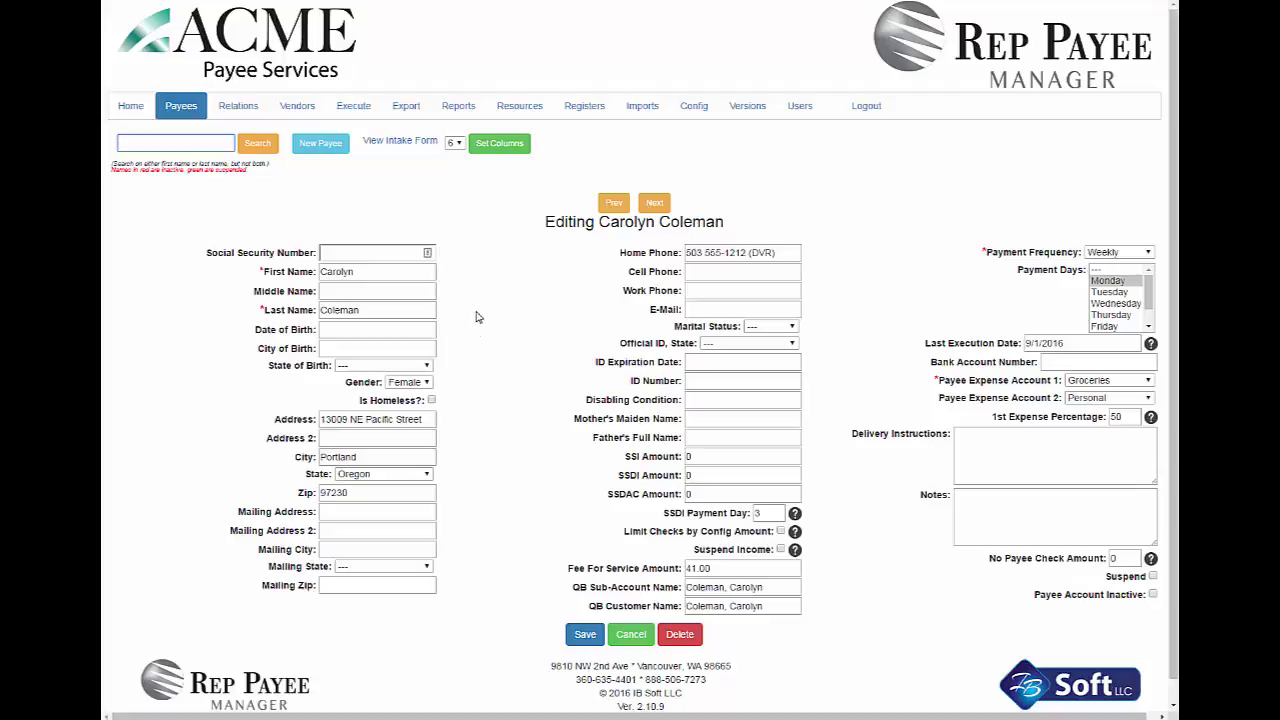
{"action": "left_click", "coordinate": [180, 110]}
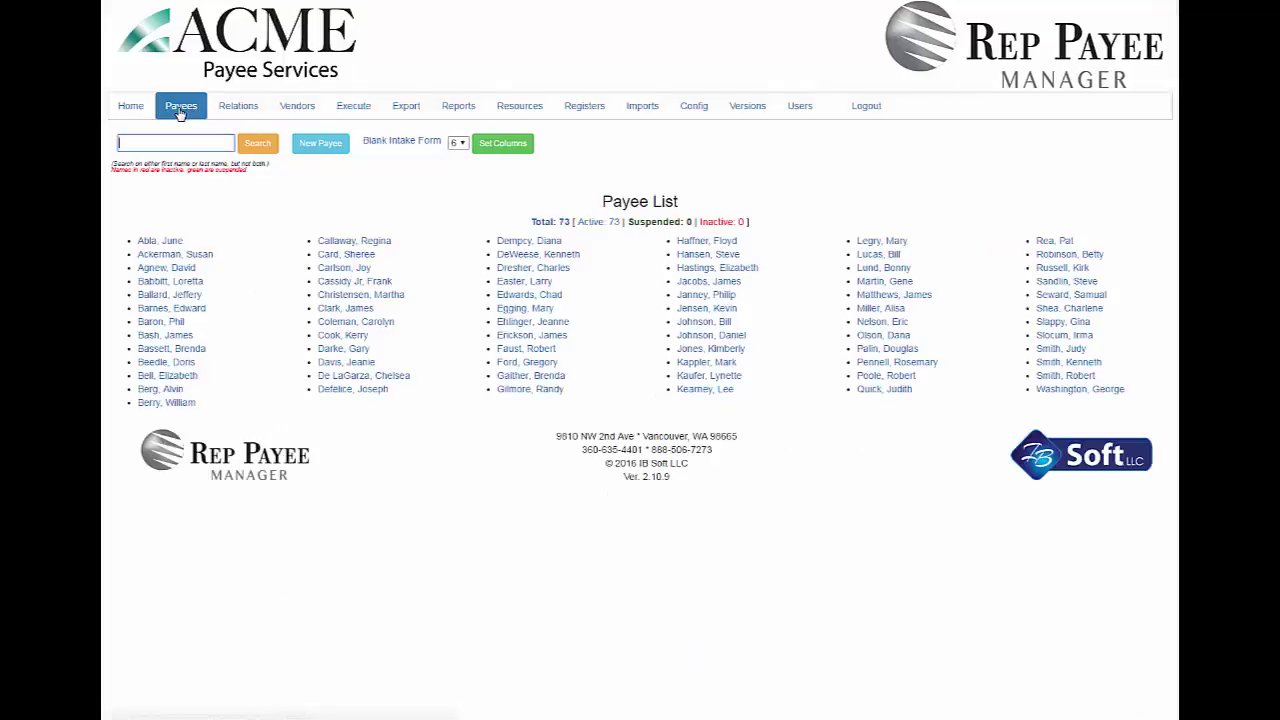
{"action": "left_click", "coordinate": [380, 323]}
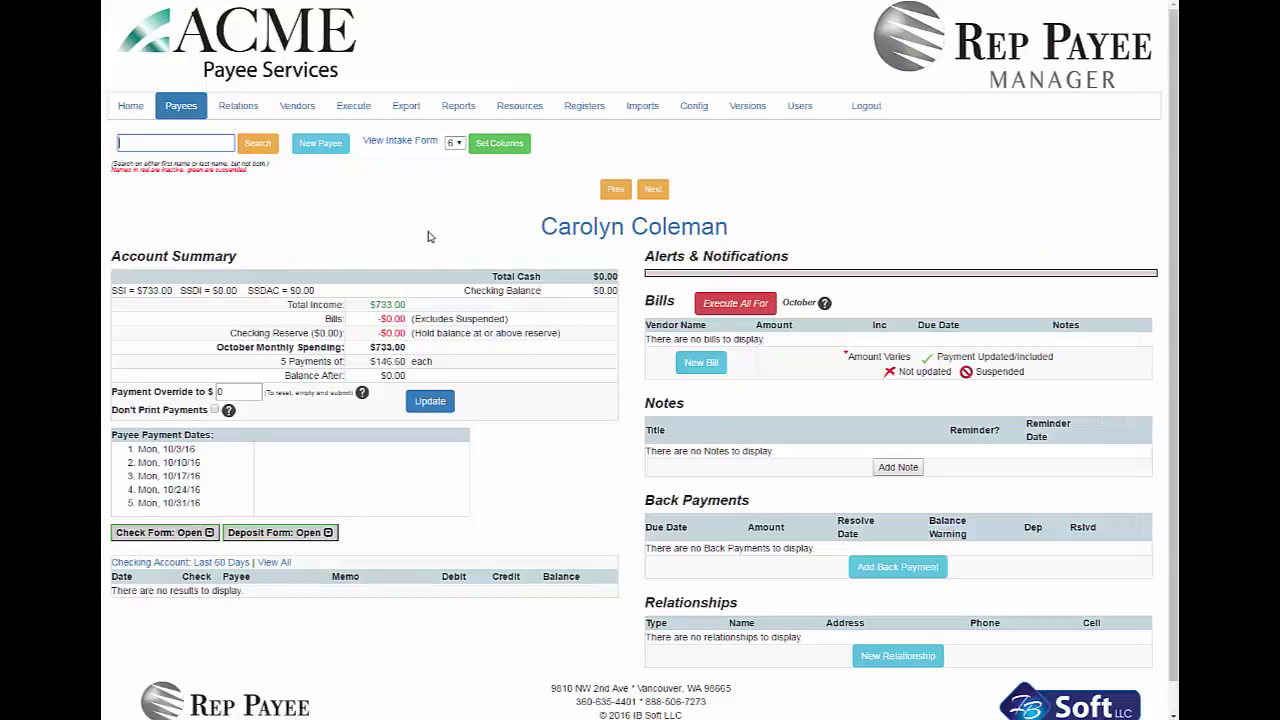
{"action": "left_click", "coordinate": [588, 234]}
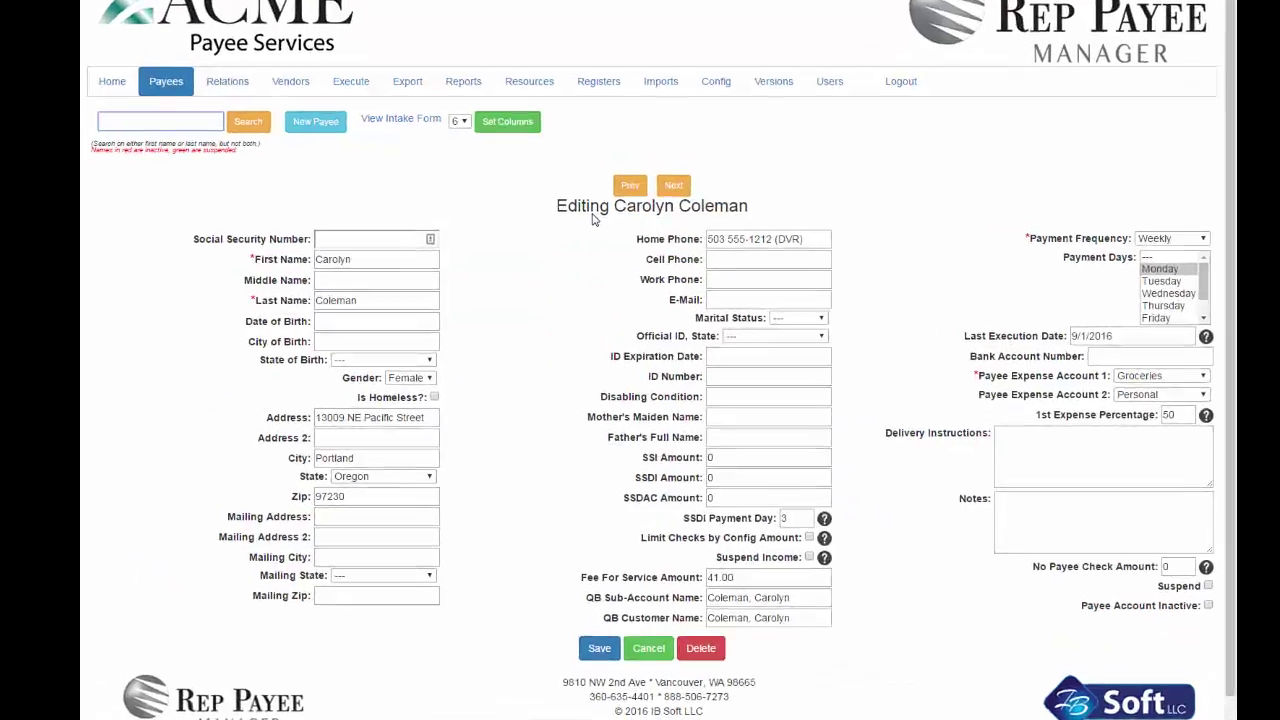
{"action": "left_click", "coordinate": [363, 248]}
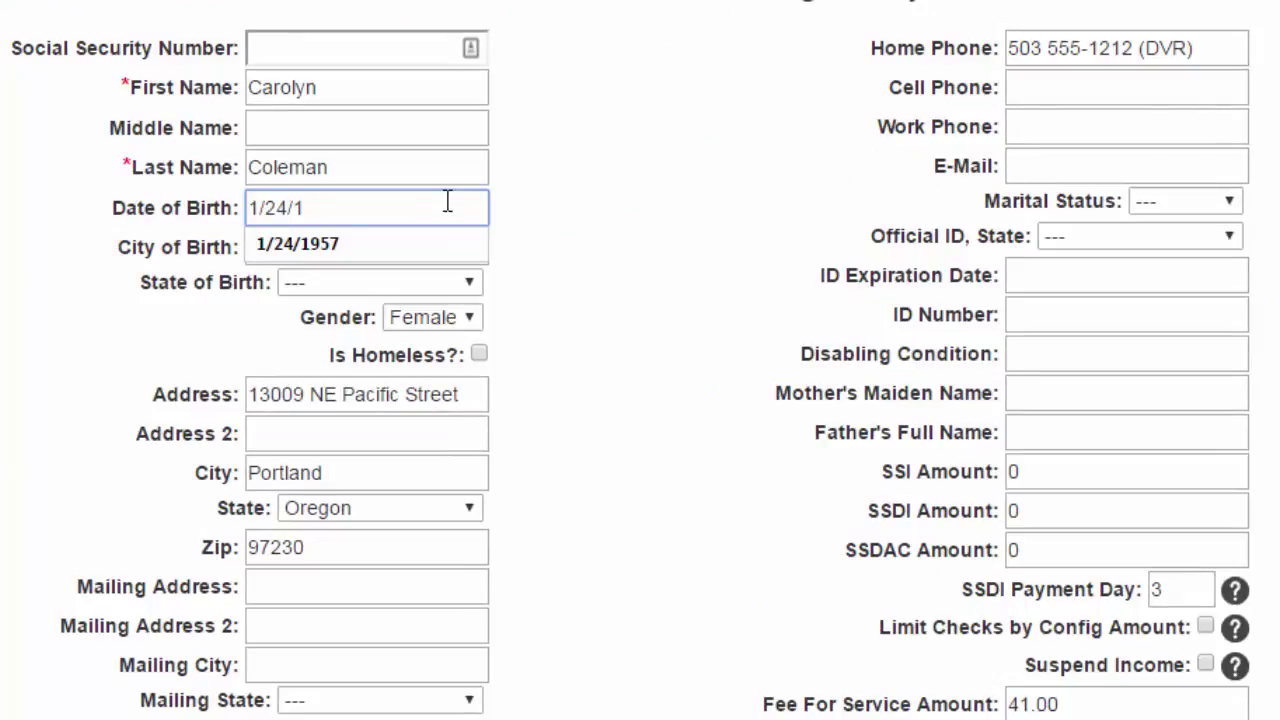
{"action": "left_click", "coordinate": [591, 243]}
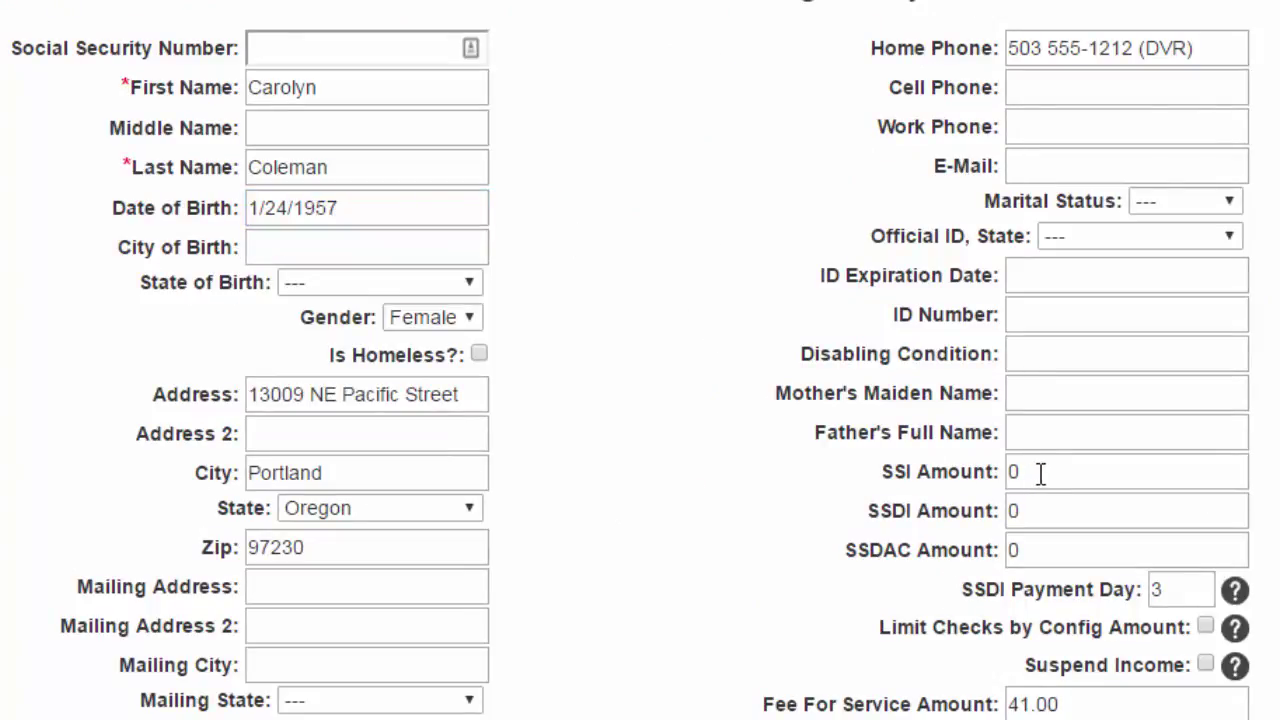
{"action": "left_click", "coordinate": [1008, 473]}
{"action": "type", "text": "733"}
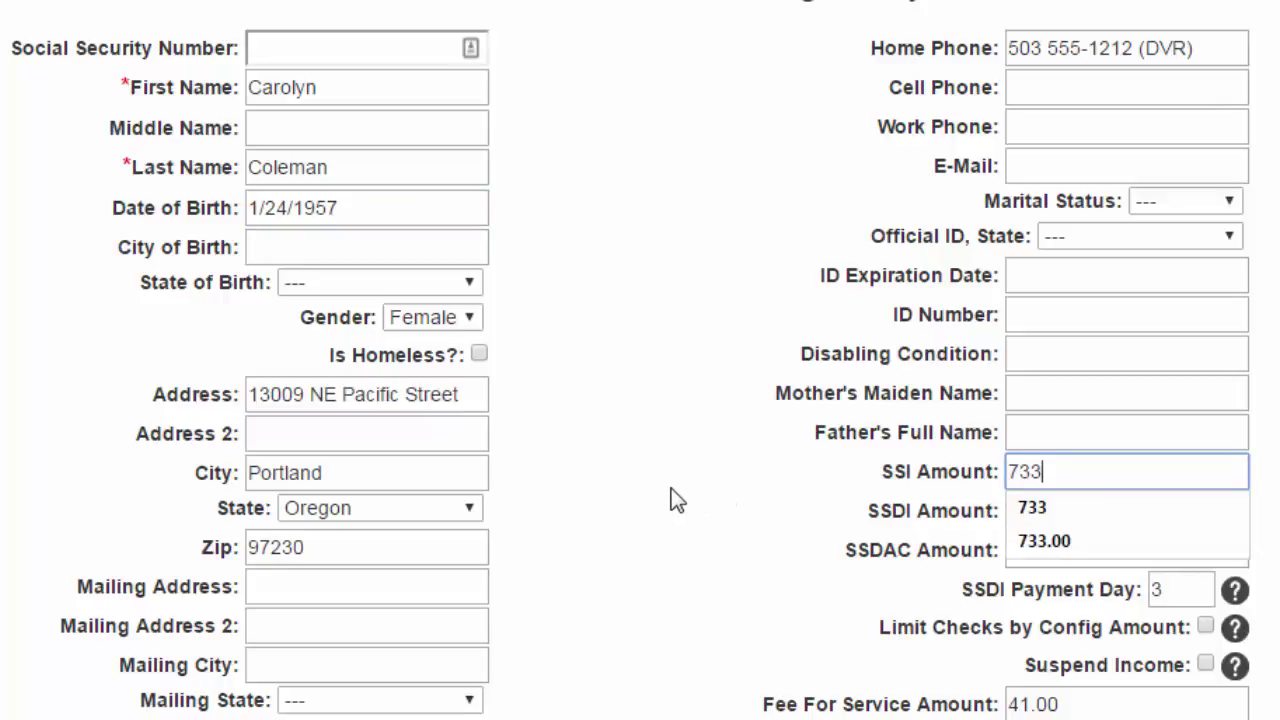
{"action": "left_click", "coordinate": [668, 488]}
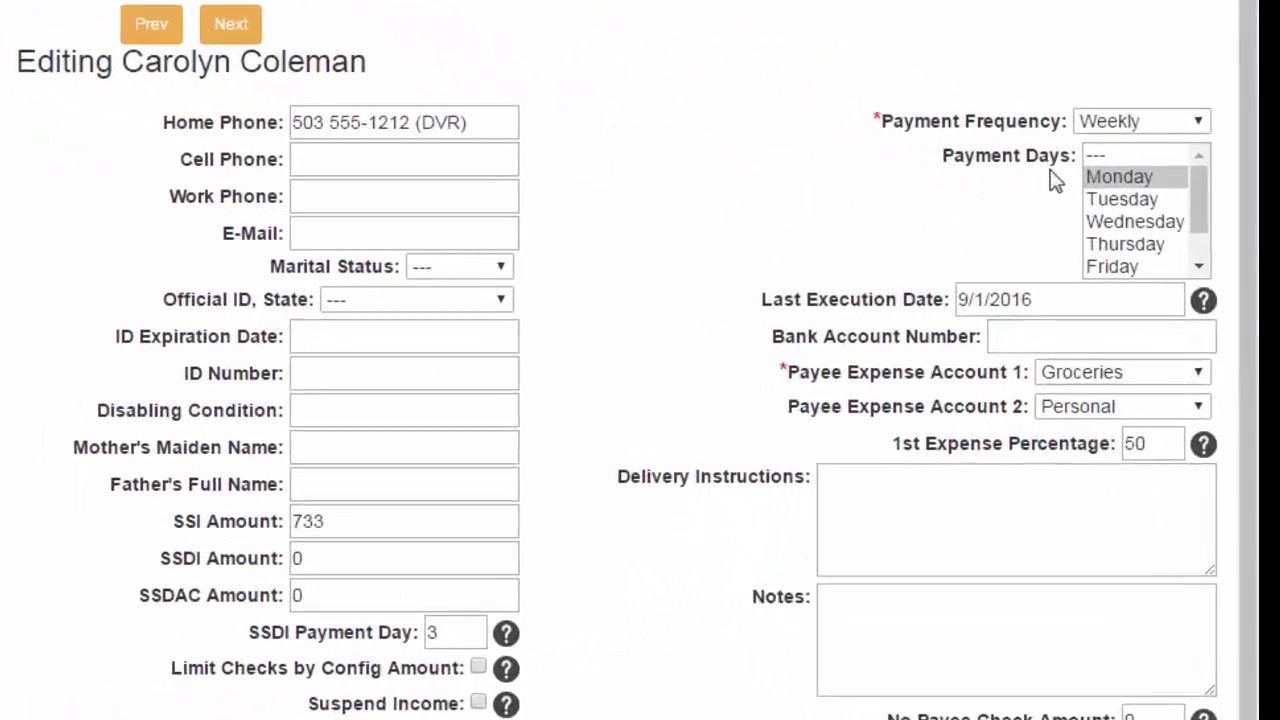
Set payments to Twice/Month, keep Groceries and Personal expense accounts, and tick Suspend
{"action": "left_click", "coordinate": [1151, 88]}
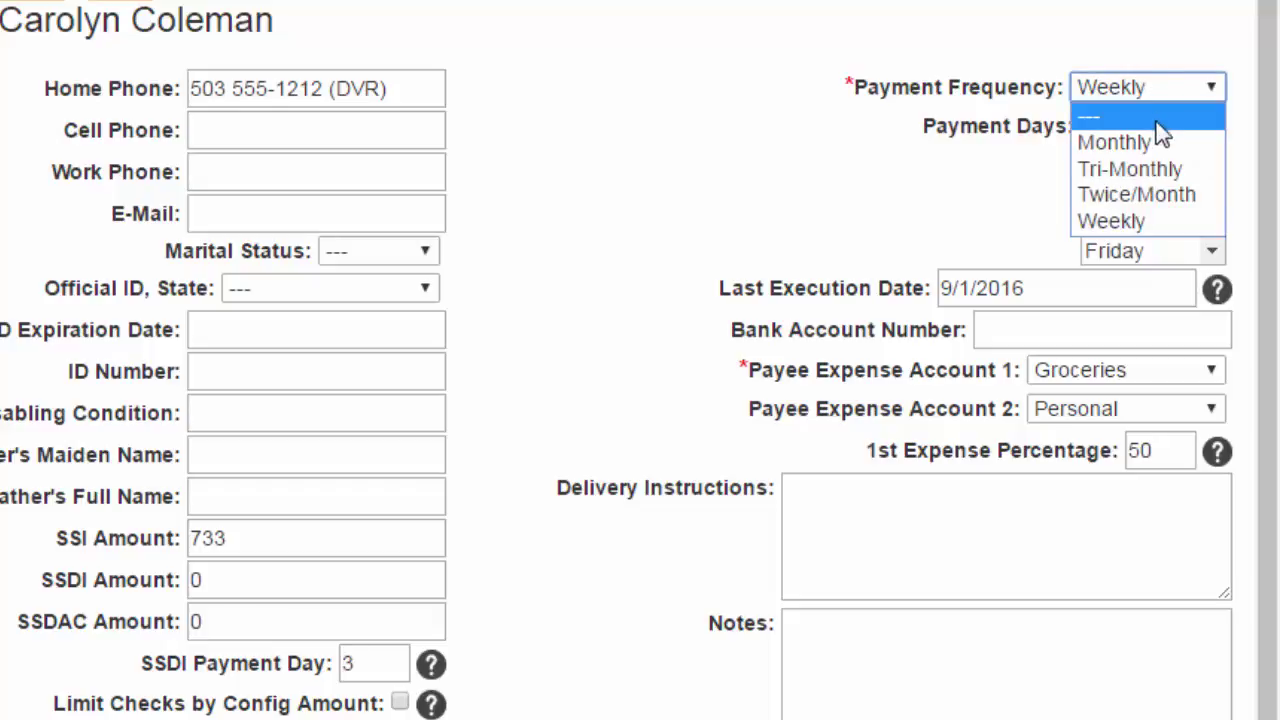
{"action": "left_click", "coordinate": [1148, 194]}
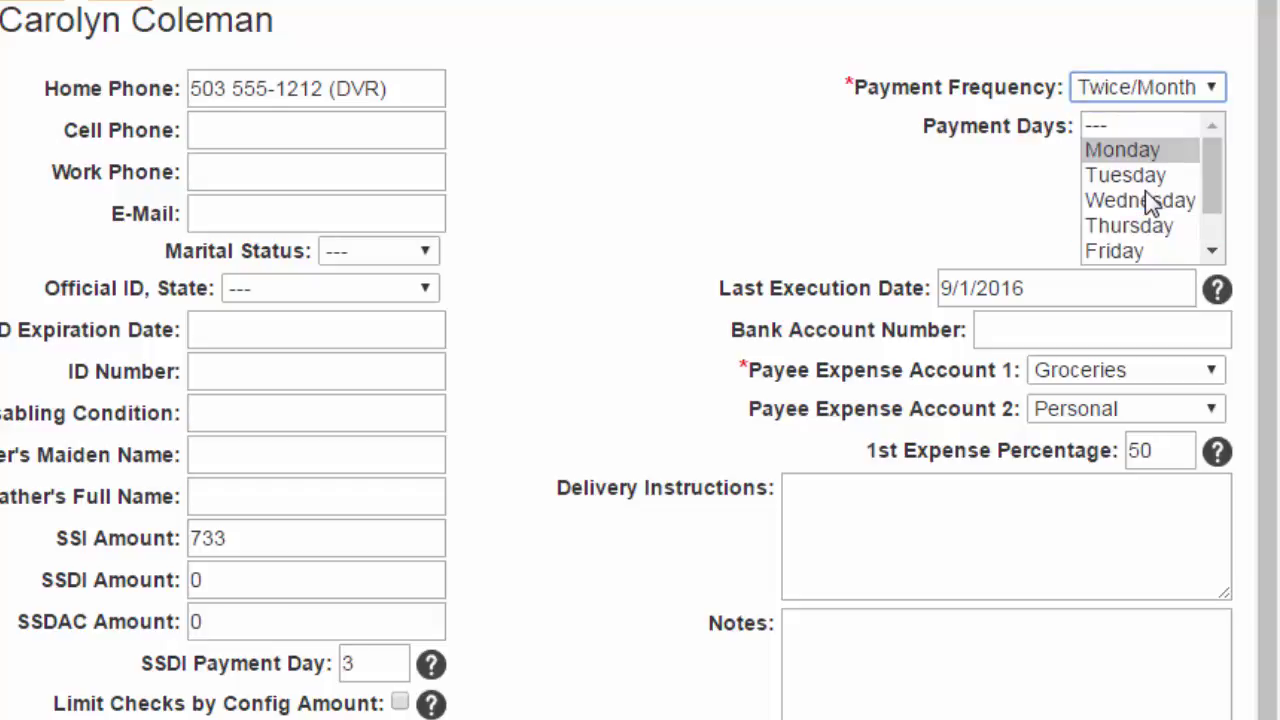
{"action": "left_click", "coordinate": [1095, 372]}
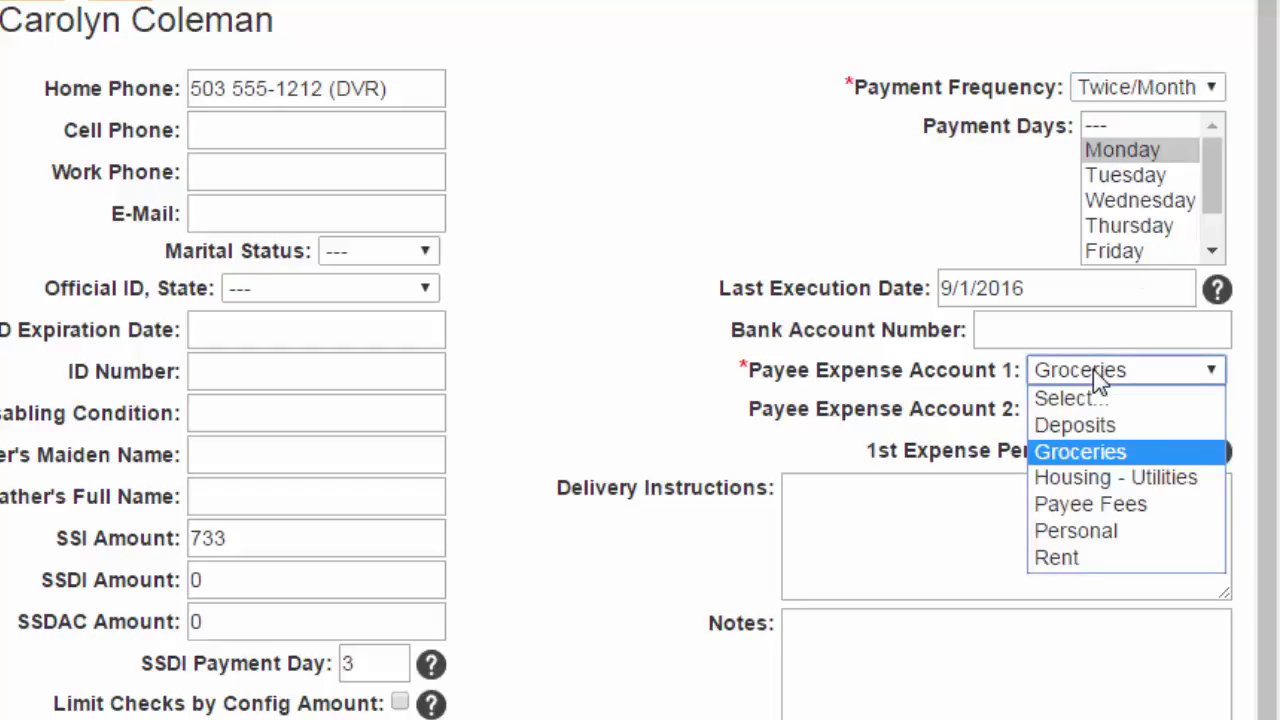
{"action": "left_click", "coordinate": [1093, 369]}
{"action": "left_click", "coordinate": [1102, 409]}
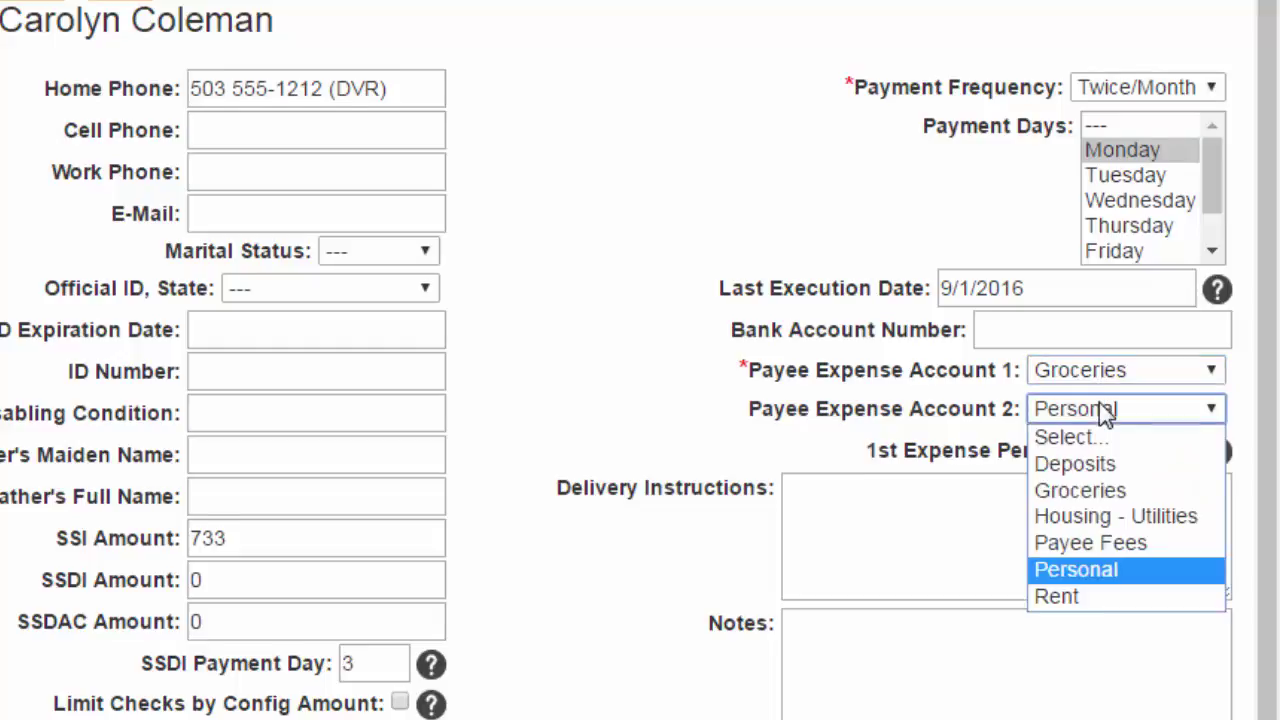
{"action": "left_click", "coordinate": [1102, 284]}
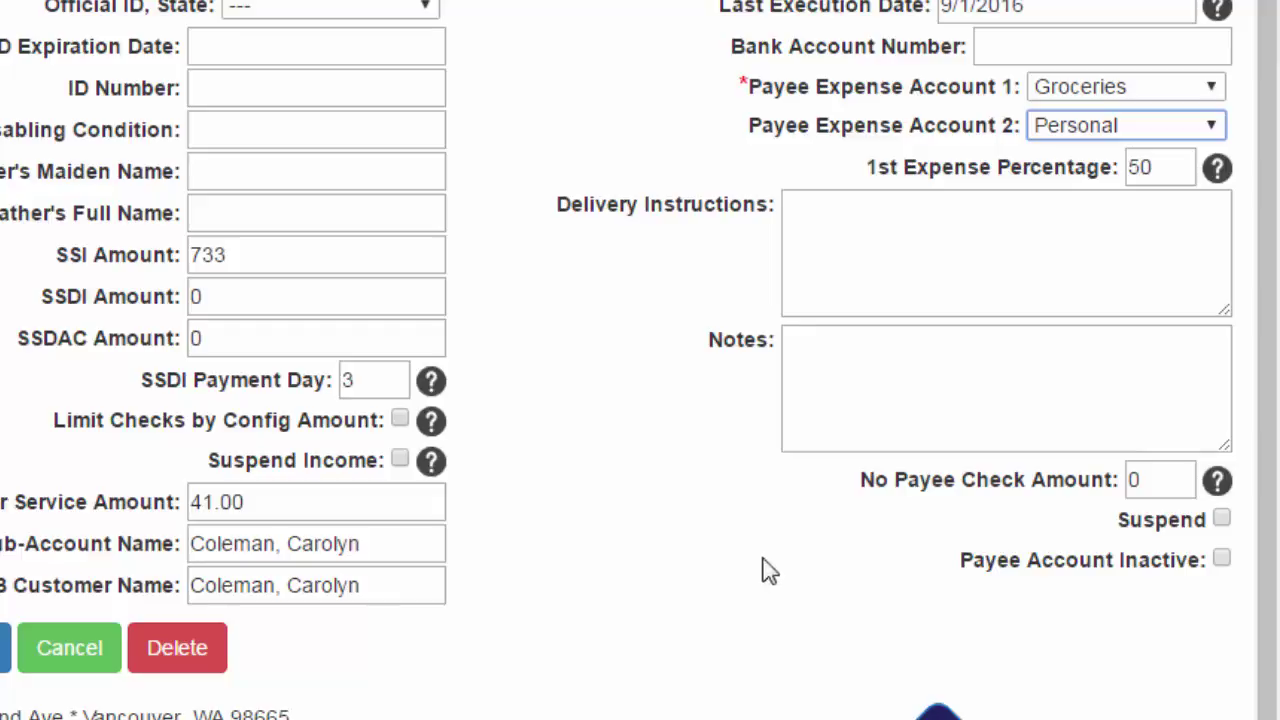
{"action": "left_click", "coordinate": [1221, 518]}
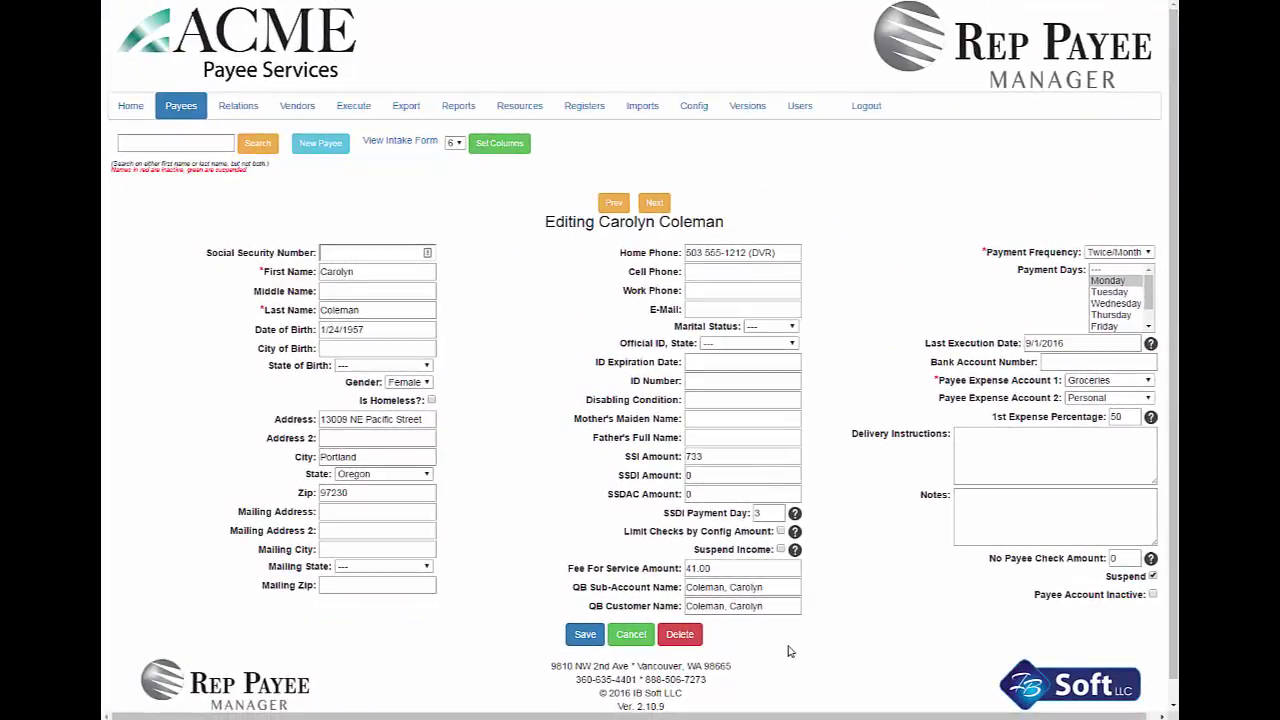
Save the client's details and link an existing contact to her as Brother
{"action": "left_click", "coordinate": [580, 636]}
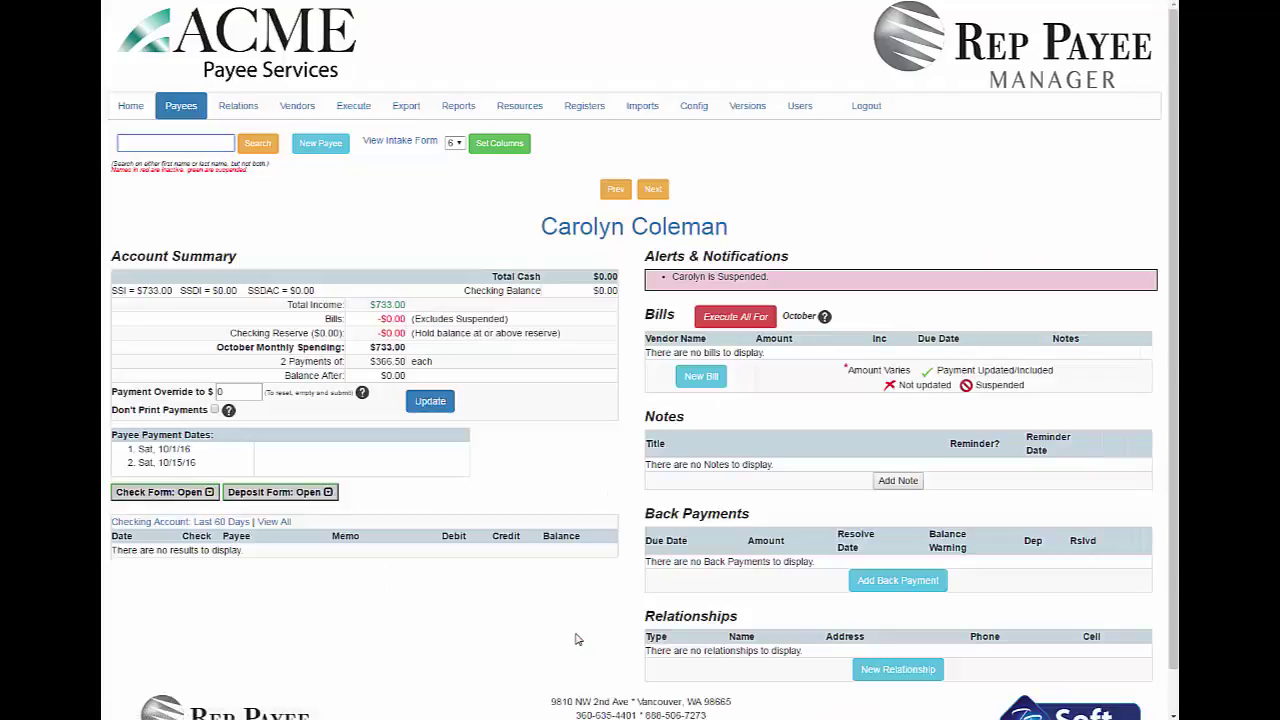
{"action": "left_click", "coordinate": [873, 671]}
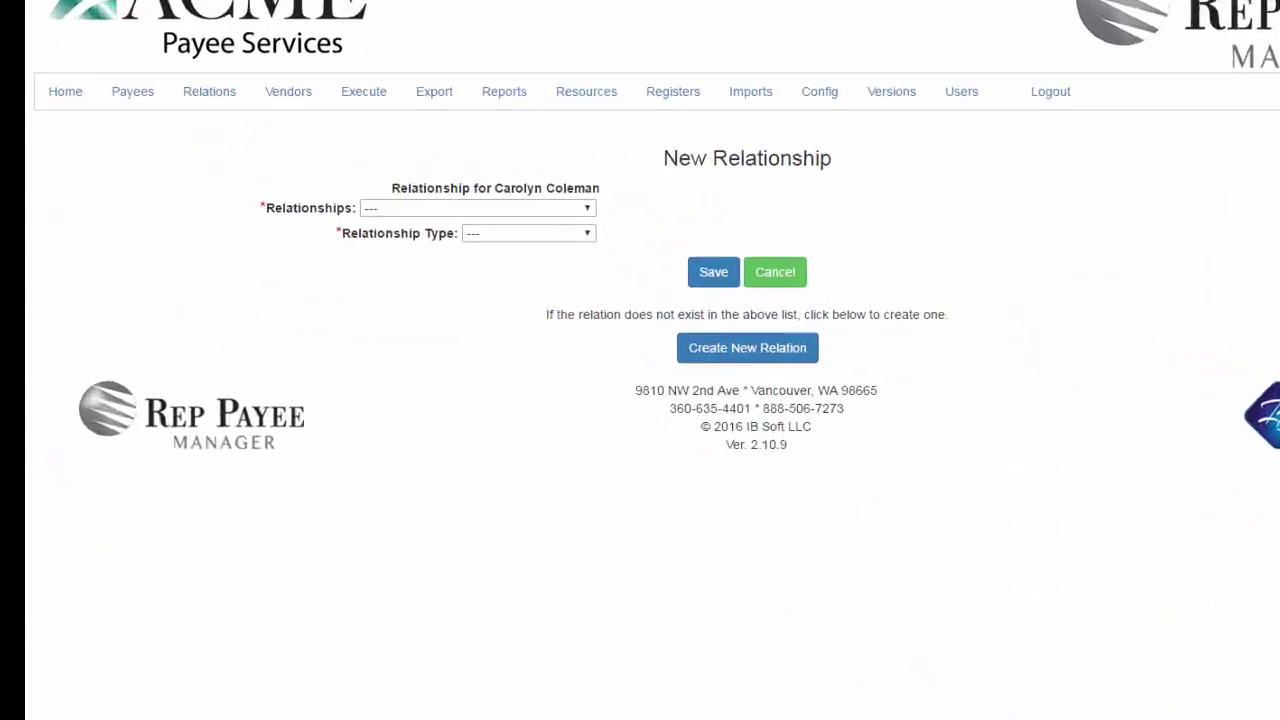
{"action": "left_click", "coordinate": [745, 245]}
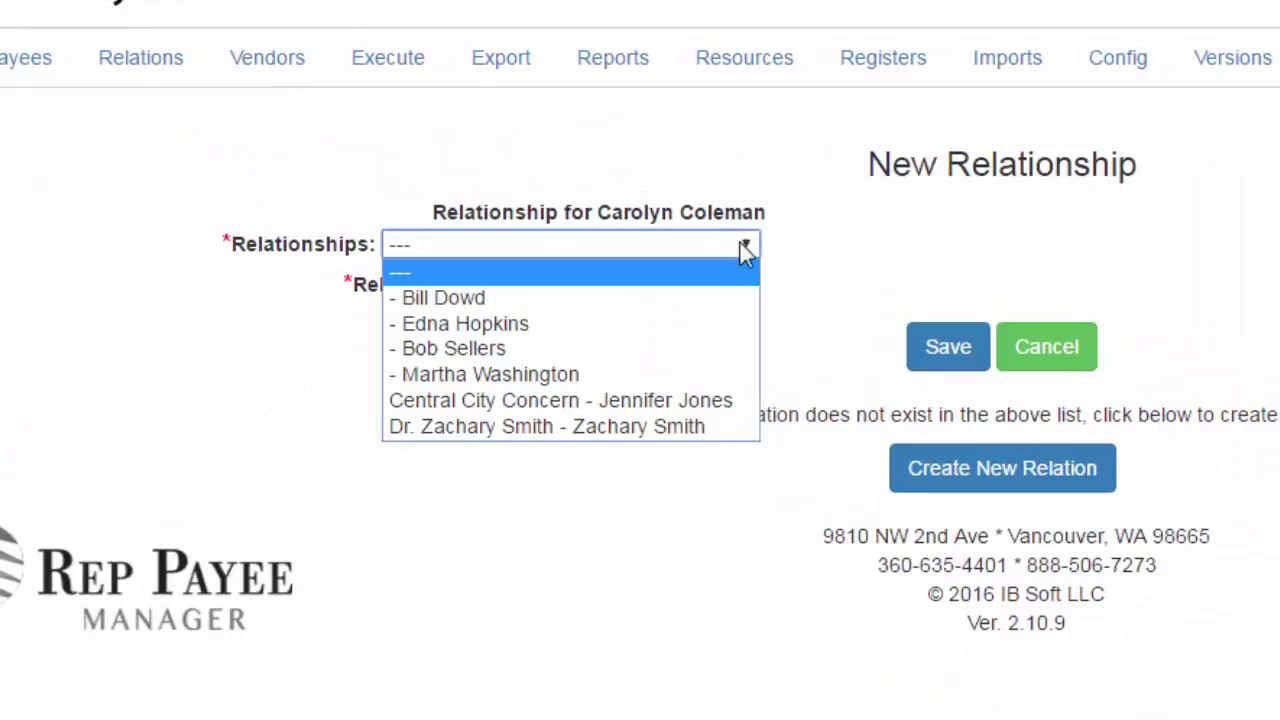
{"action": "left_click", "coordinate": [501, 347]}
{"action": "left_click", "coordinate": [587, 289]}
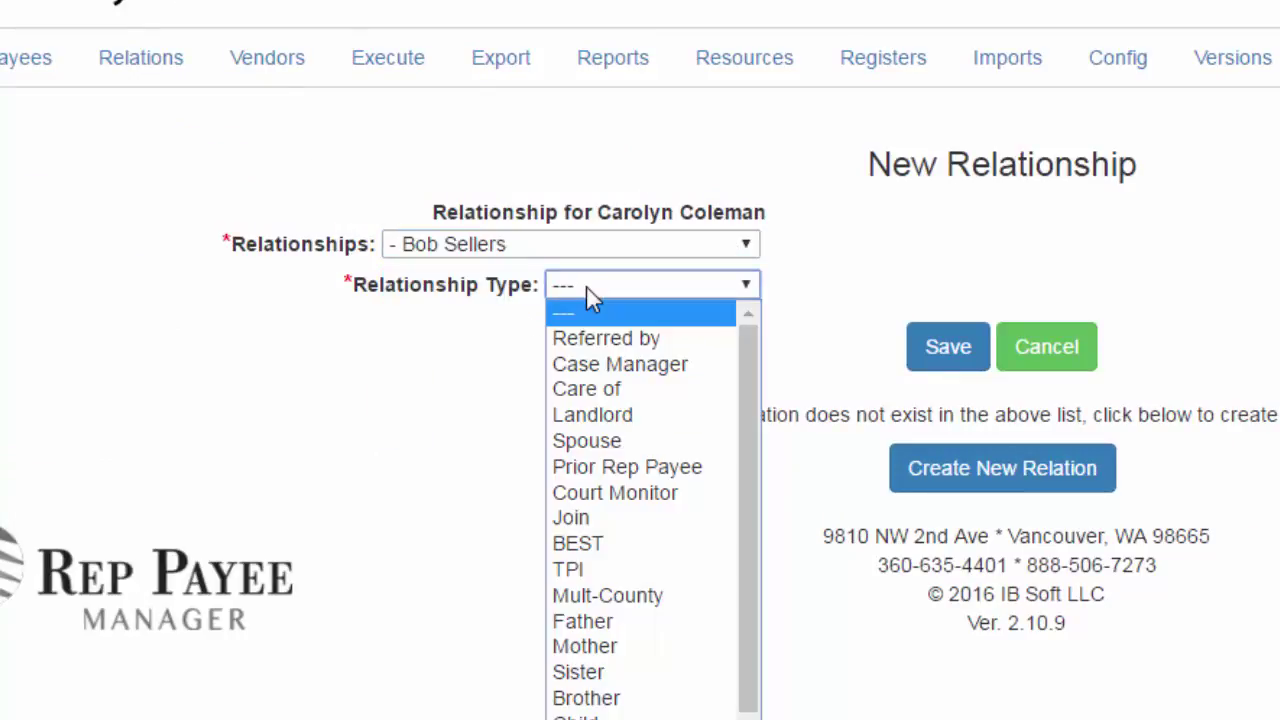
{"action": "left_click", "coordinate": [608, 697]}
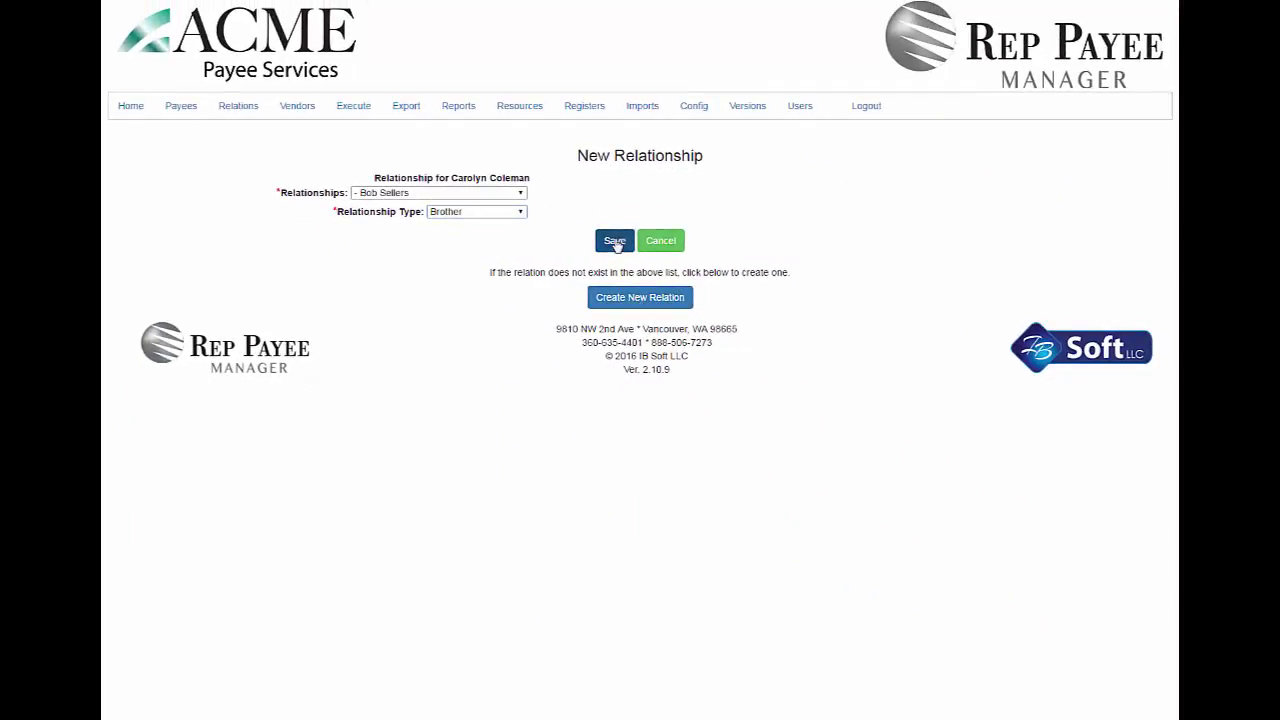
{"action": "left_click", "coordinate": [614, 240]}
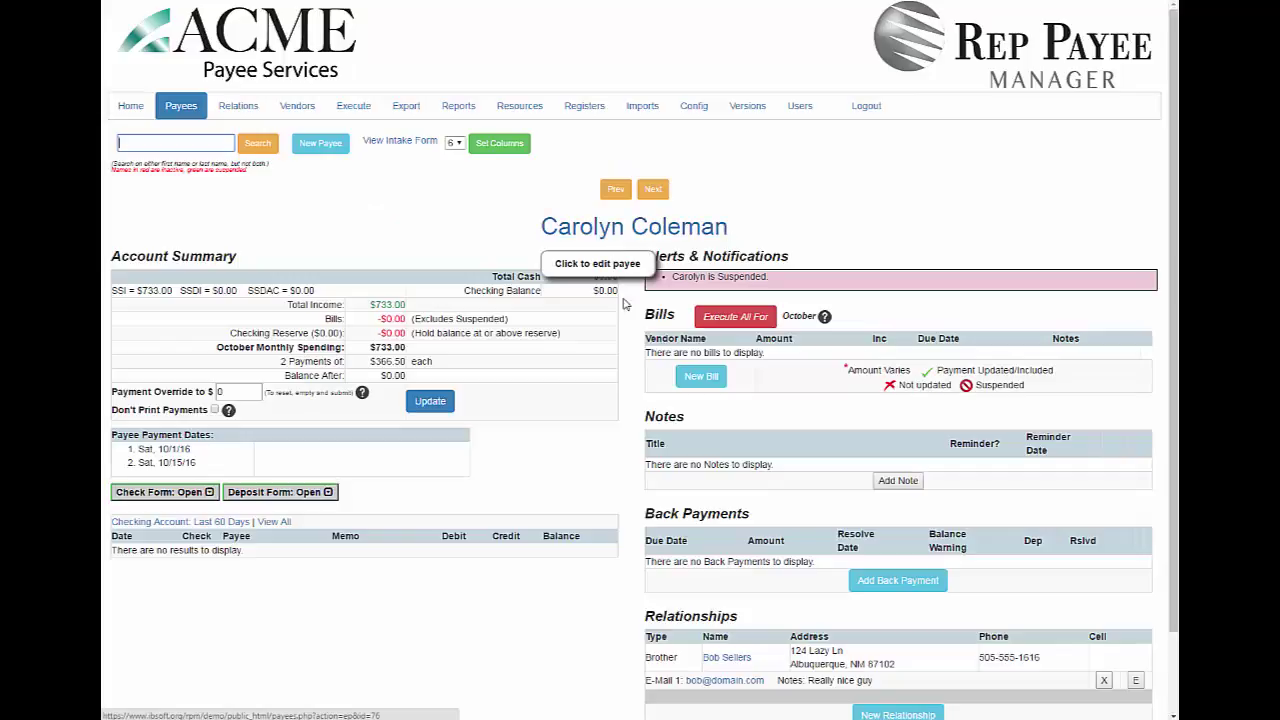
Link the existing doctor contact to the client as her Physician and save
{"action": "left_click", "coordinate": [880, 712]}
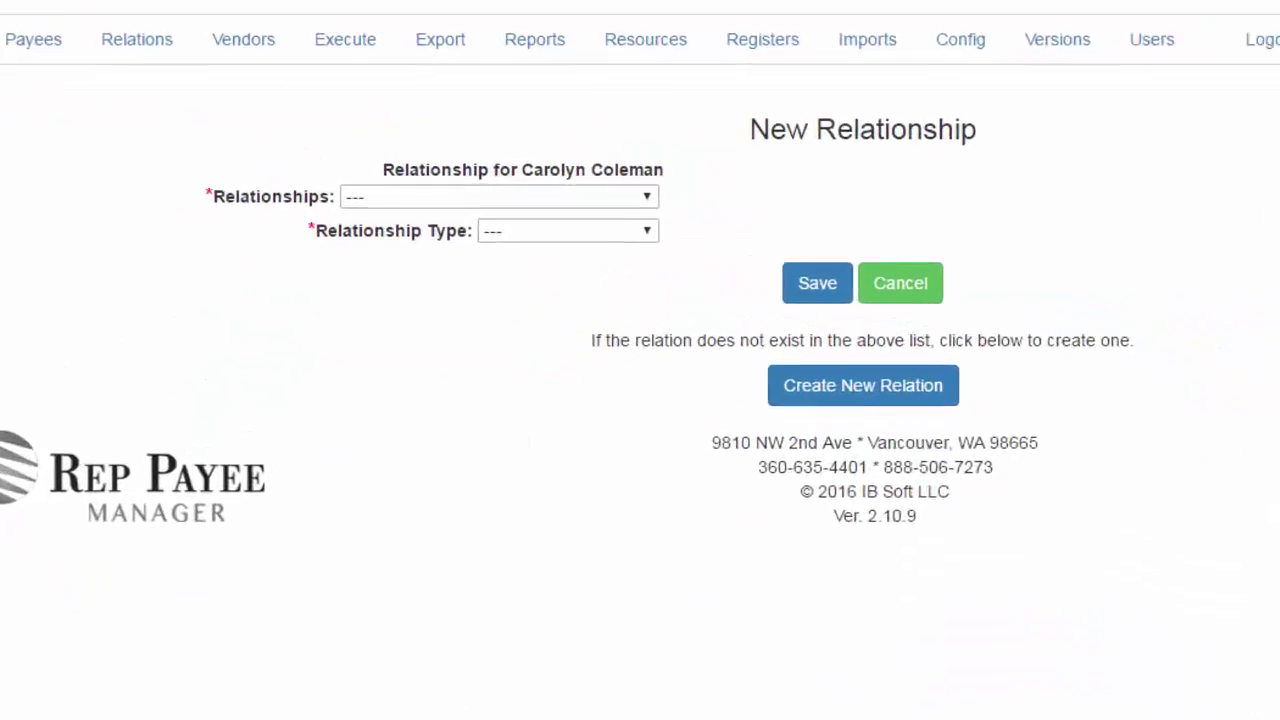
{"action": "left_click", "coordinate": [511, 200]}
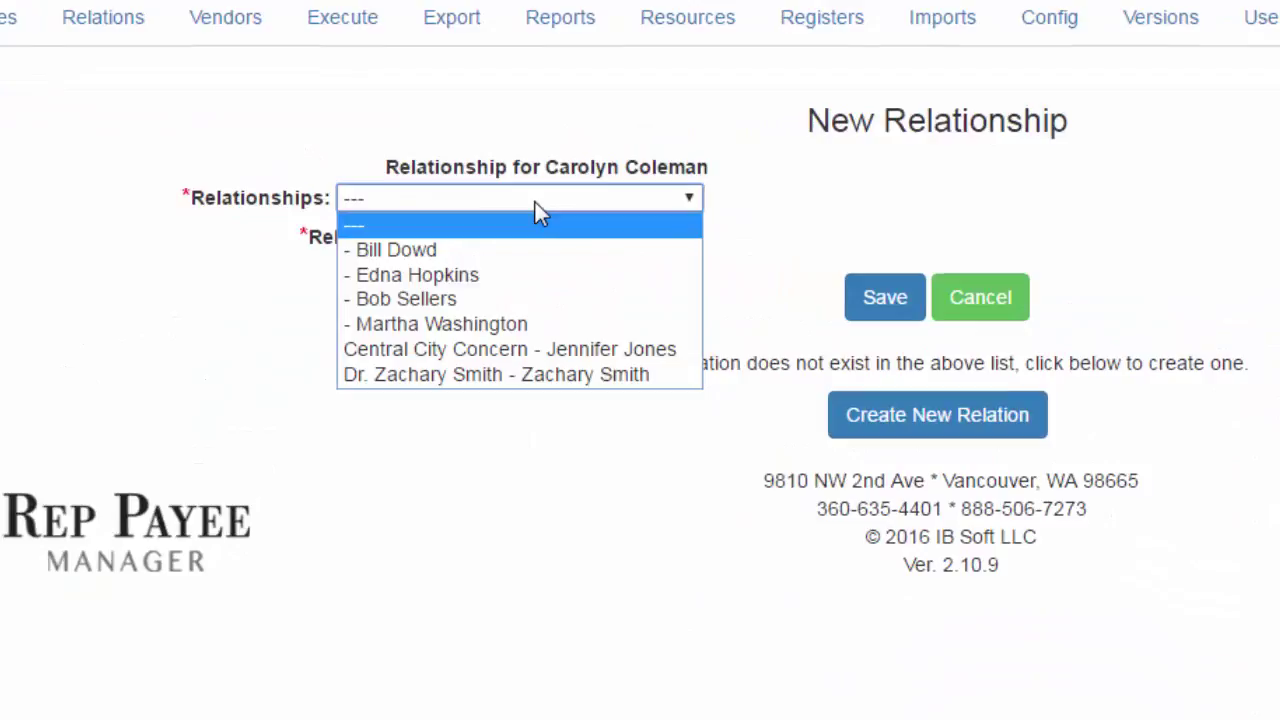
{"action": "left_click", "coordinate": [488, 374]}
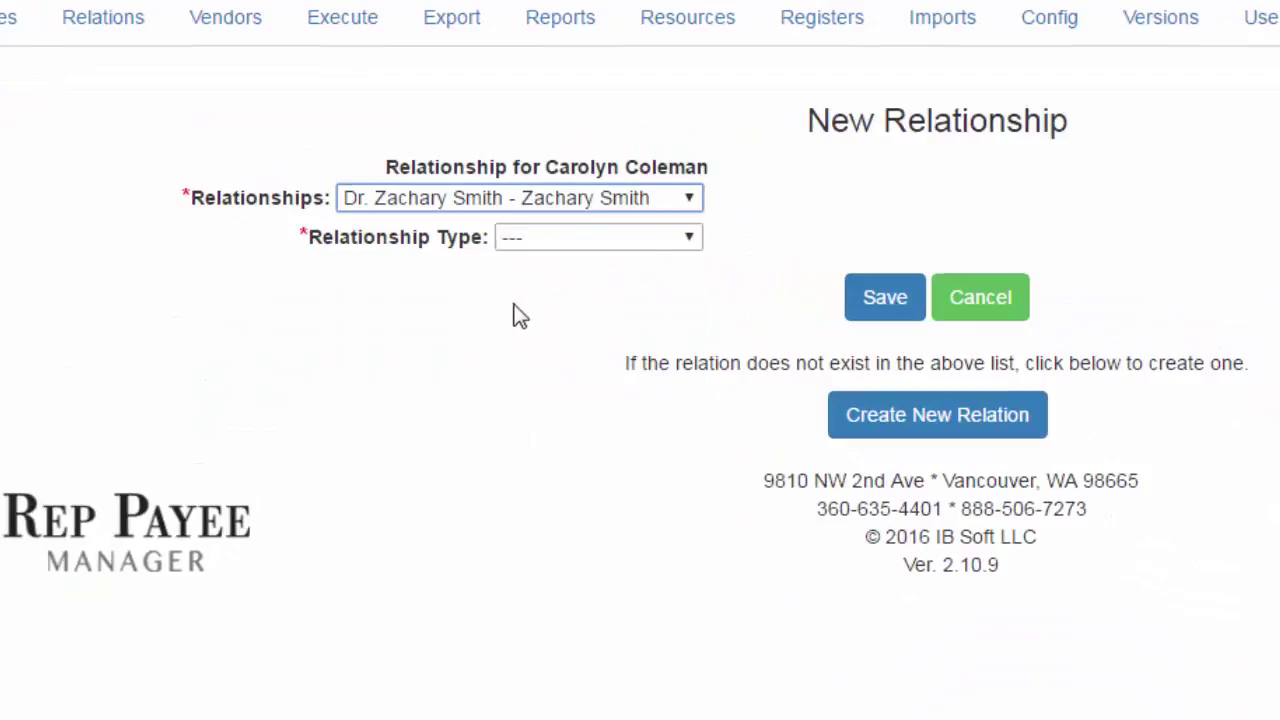
{"action": "left_click", "coordinate": [551, 240]}
{"action": "left_click", "coordinate": [598, 668]}
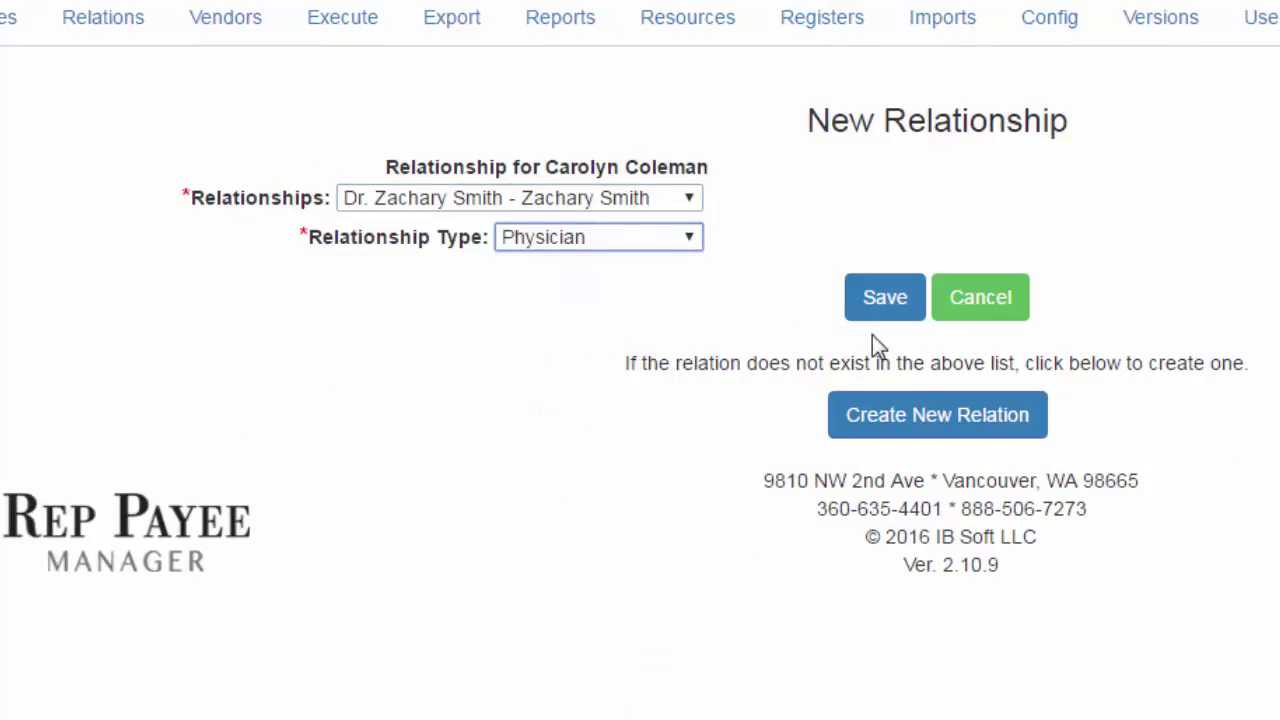
{"action": "left_click", "coordinate": [885, 305]}
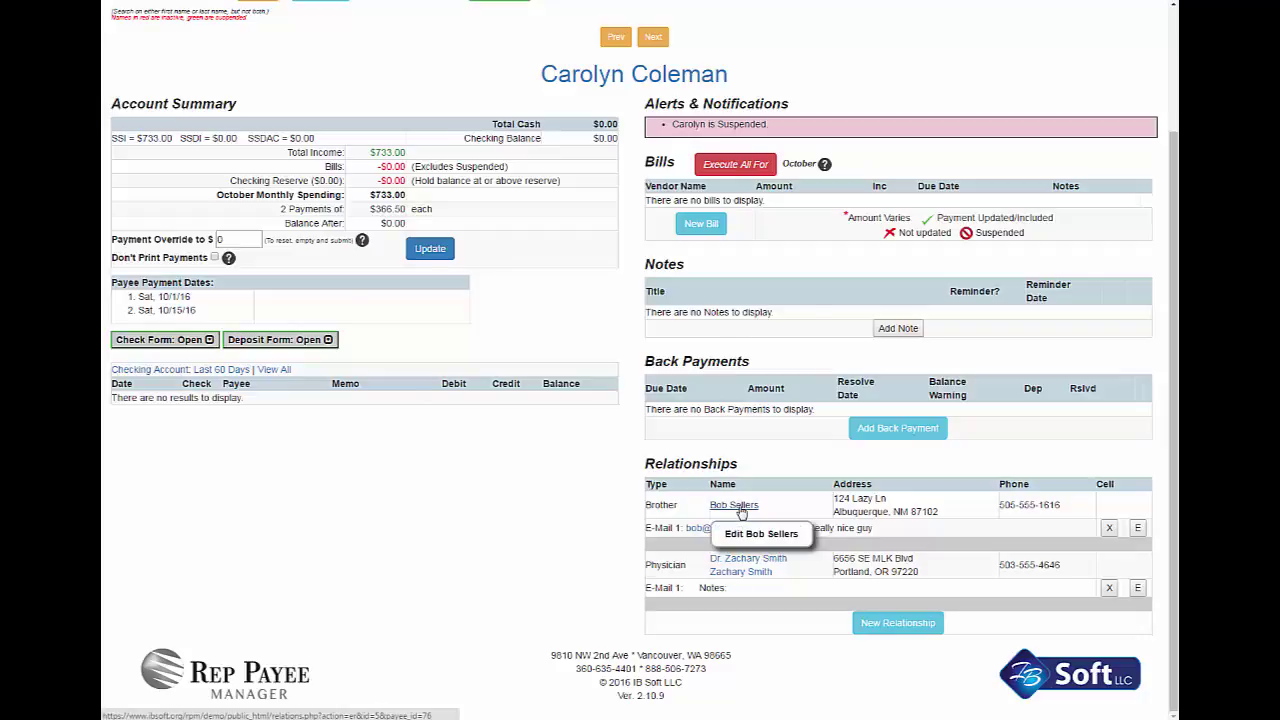
Back out of the brother's relation edit unsaved, then start a New Bill for the client
{"action": "left_click", "coordinate": [735, 505]}
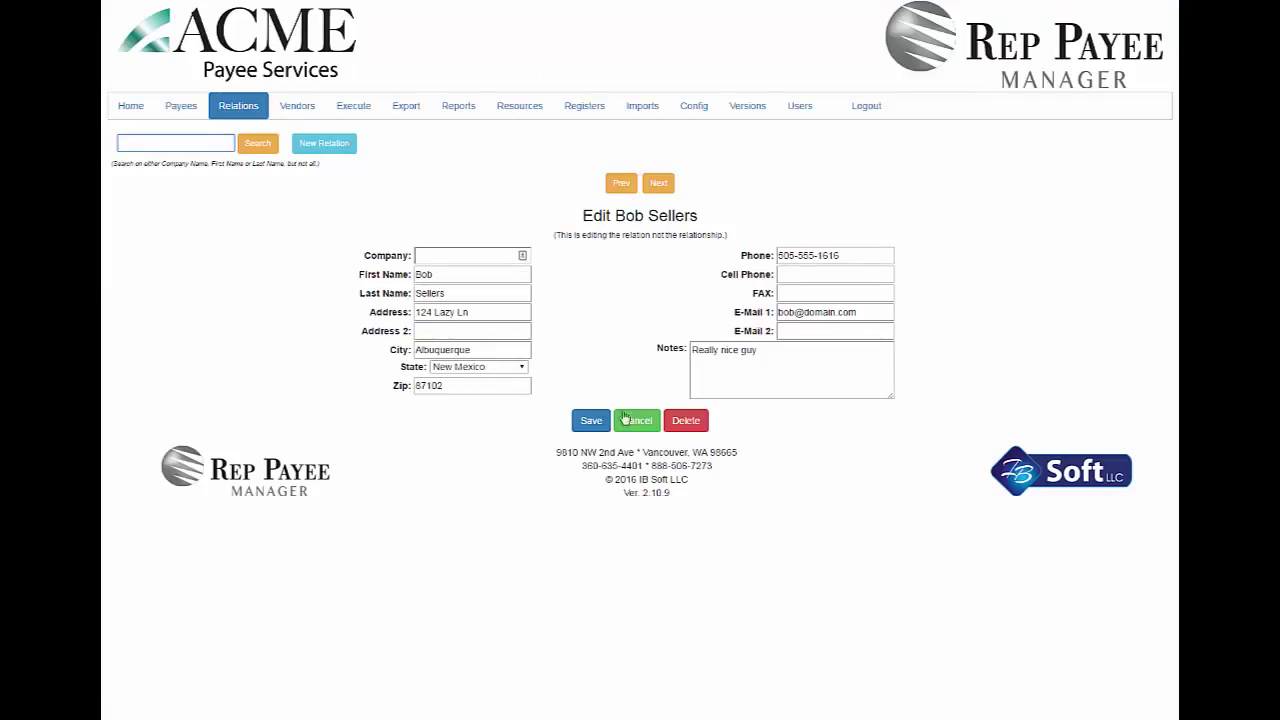
{"action": "left_click", "coordinate": [639, 424]}
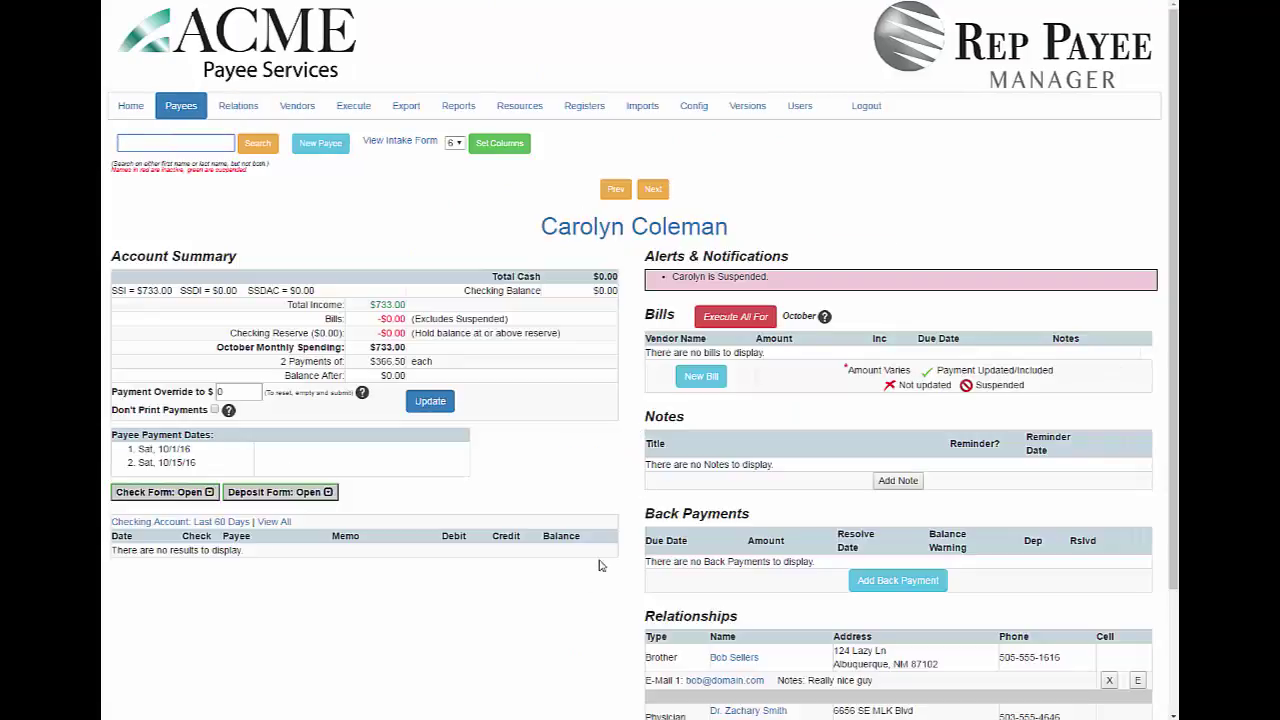
{"action": "scroll", "coordinate": [577, 604], "scroll_direction": "down", "scroll_amount": 2}
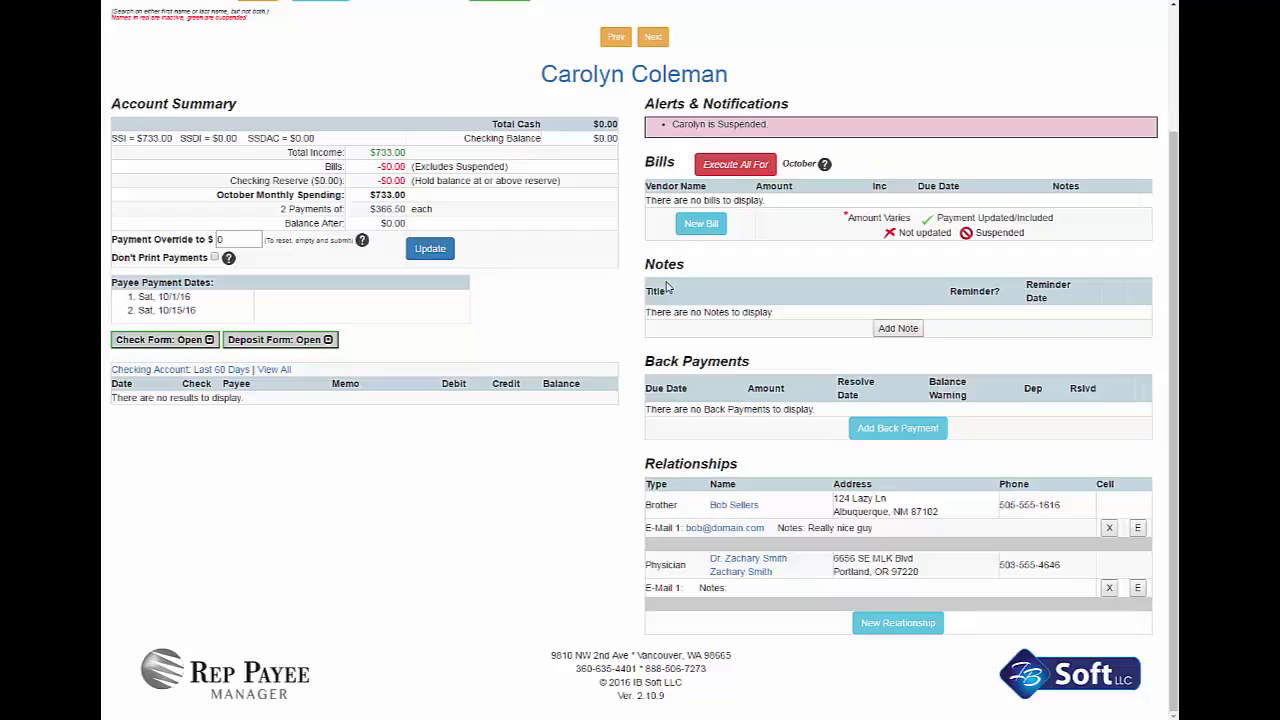
{"action": "left_click", "coordinate": [700, 224]}
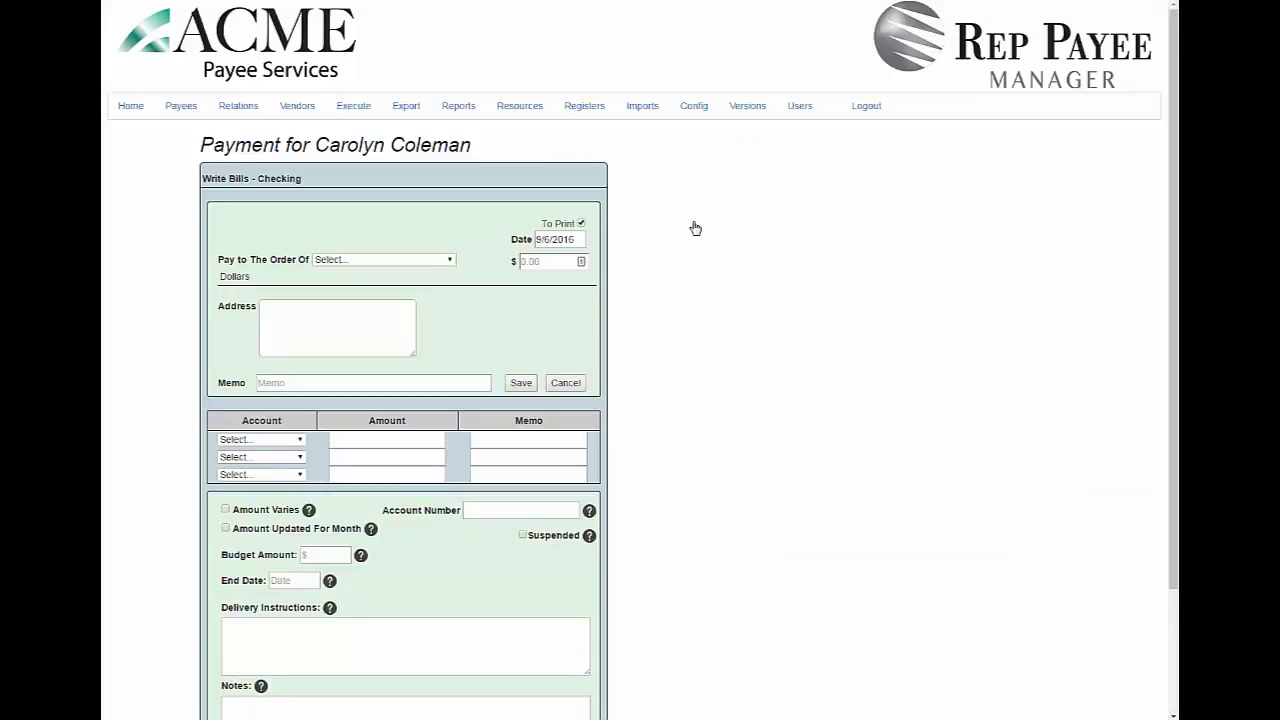
Date the new bill October 1, 2016 using the calendar picker
{"action": "scroll", "coordinate": [695, 228], "scroll_direction": "down", "scroll_amount": 1}
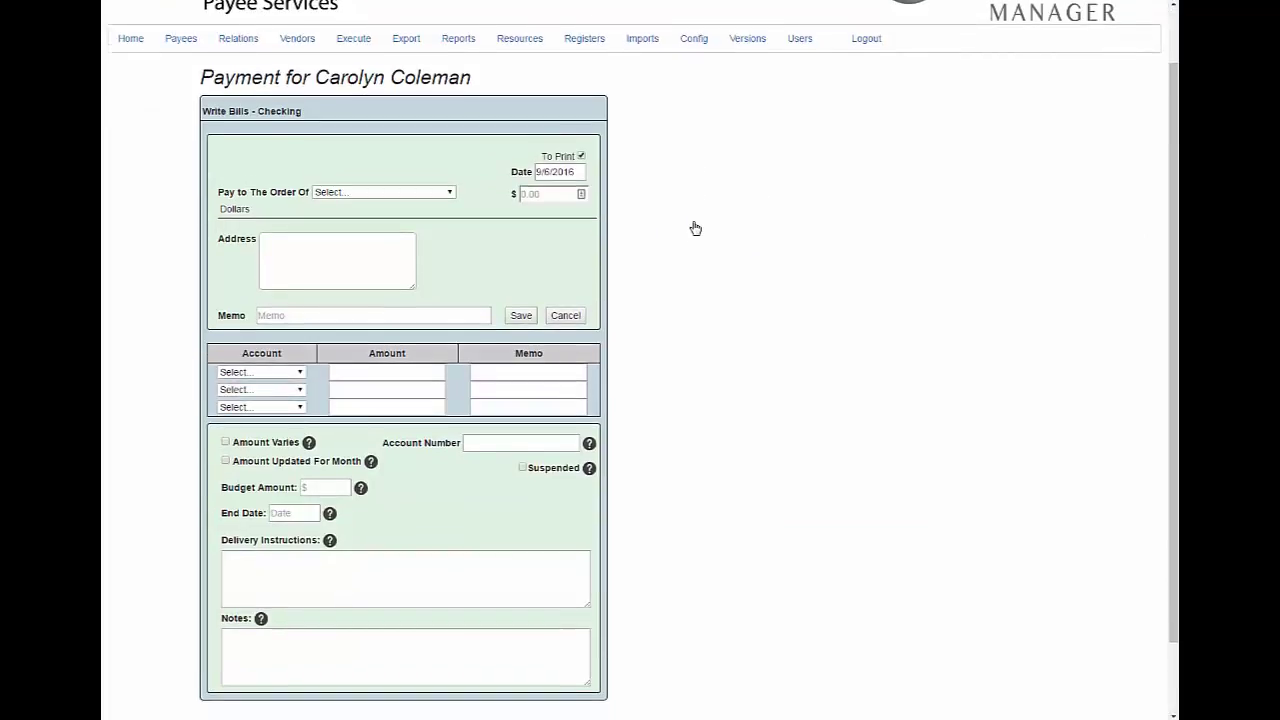
{"action": "scroll", "coordinate": [695, 228], "scroll_direction": "down", "scroll_amount": 1}
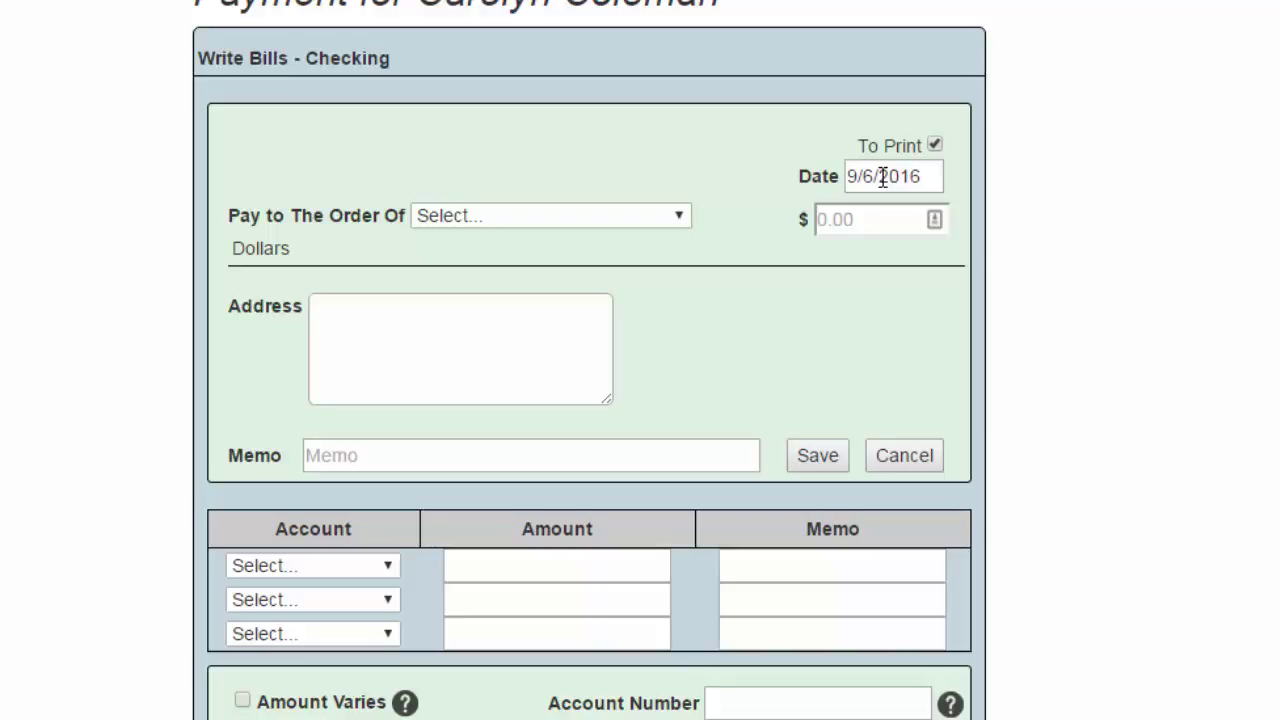
{"action": "left_click", "coordinate": [883, 177]}
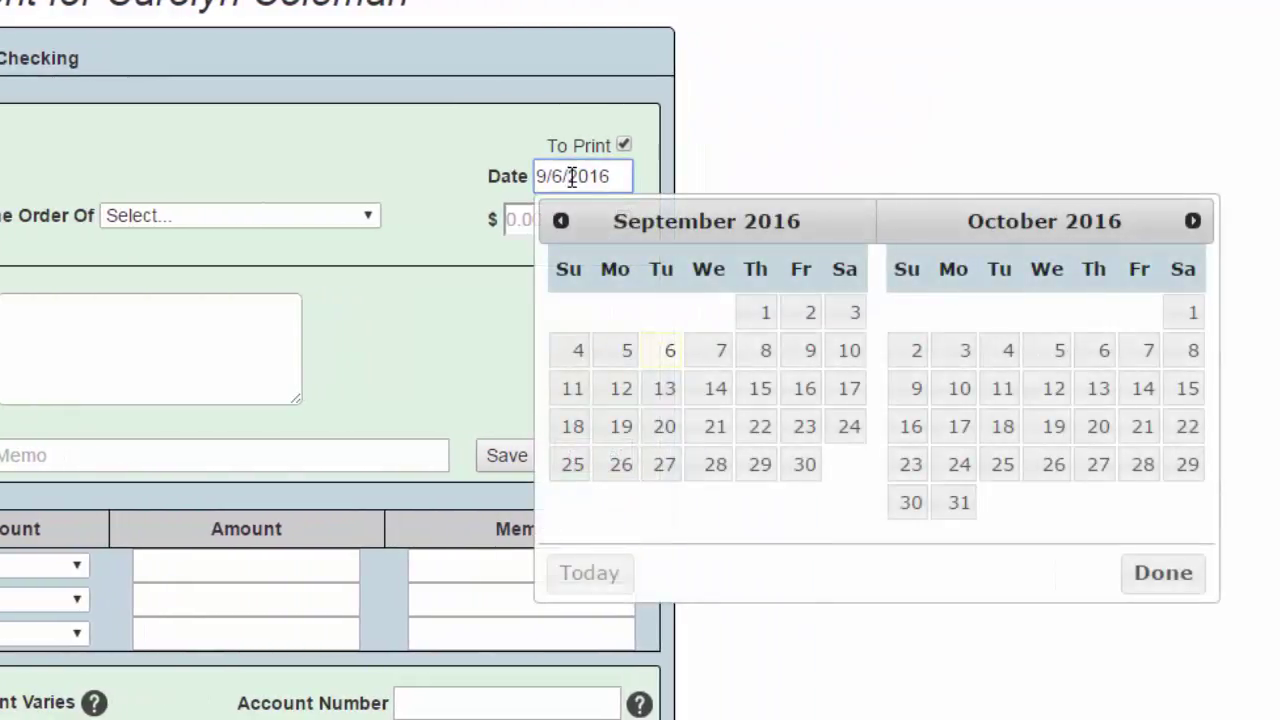
{"action": "left_click", "coordinate": [1190, 313]}
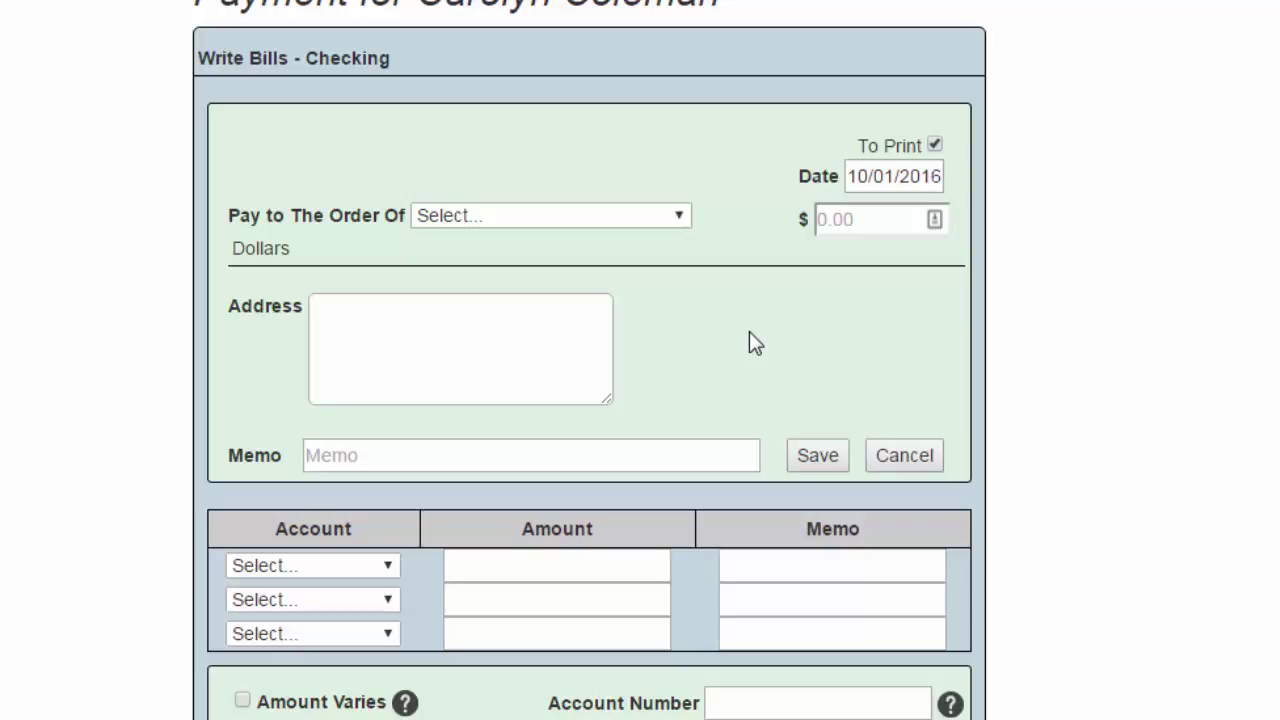
Make the bill payable to Acme Payee Services for $41
{"action": "left_click", "coordinate": [658, 218]}
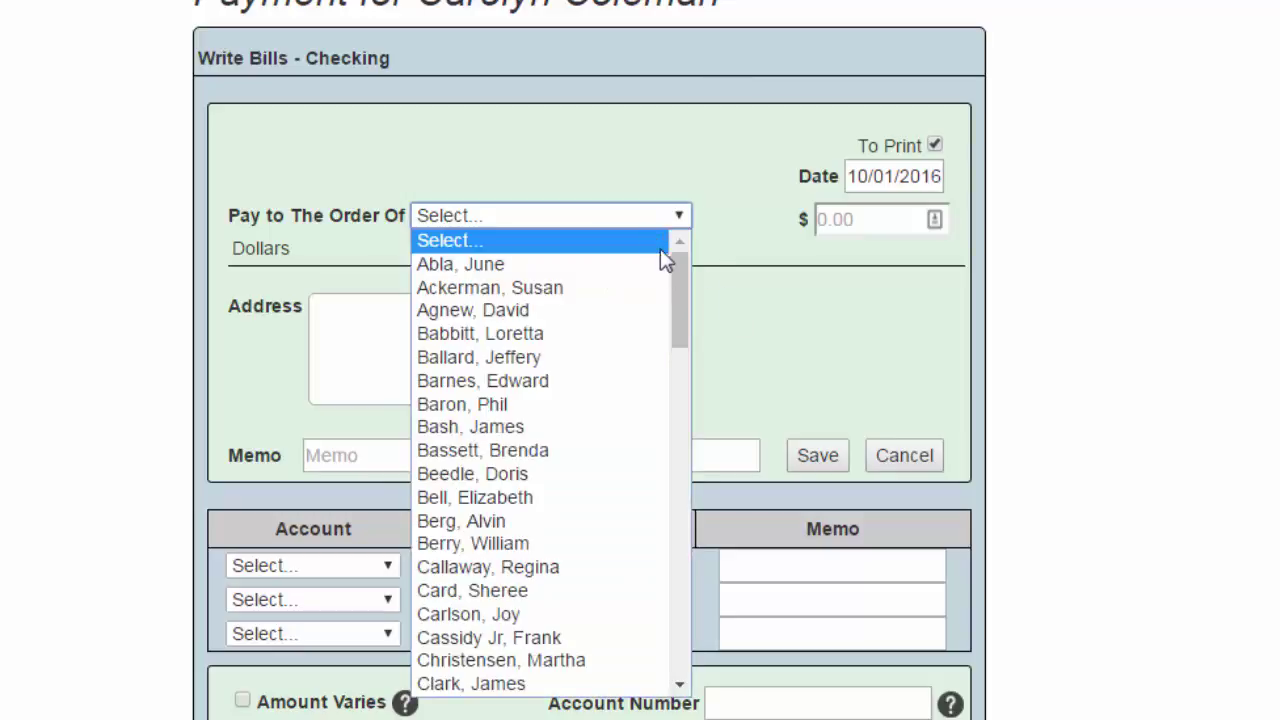
{"action": "left_click_drag", "start_coordinate": [673, 281], "coordinate": [695, 617]}
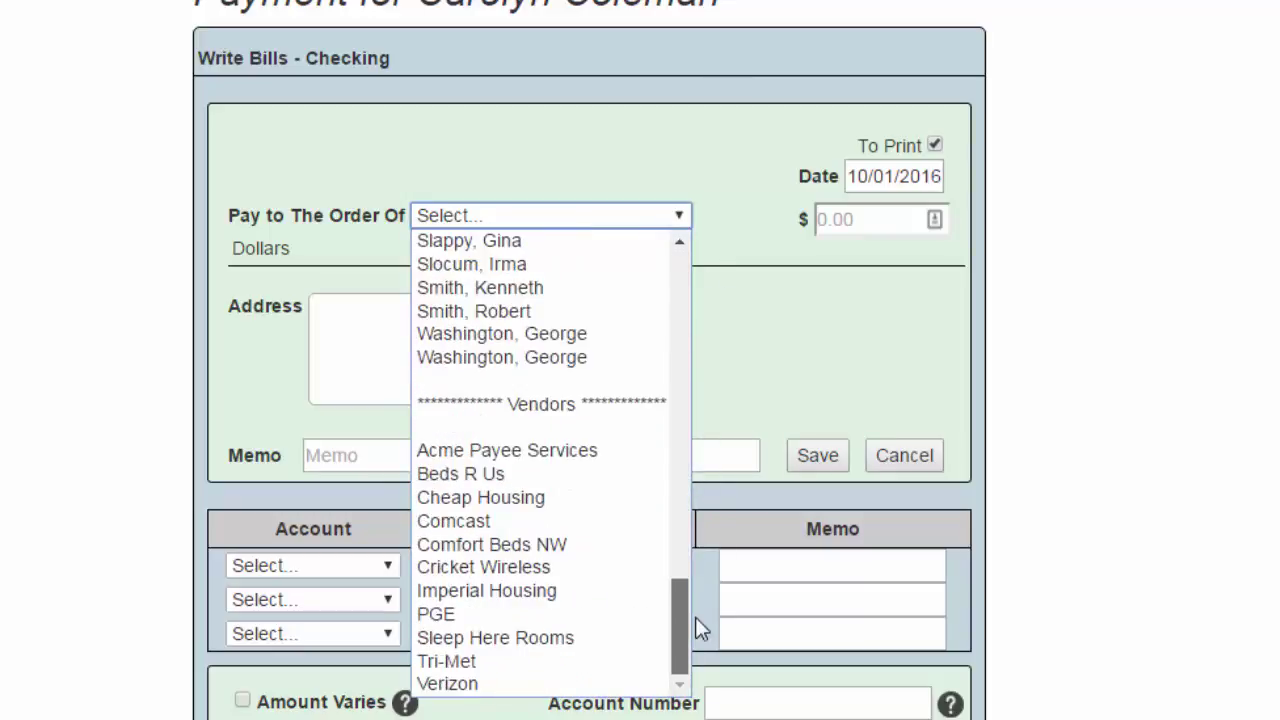
{"action": "left_click", "coordinate": [560, 455]}
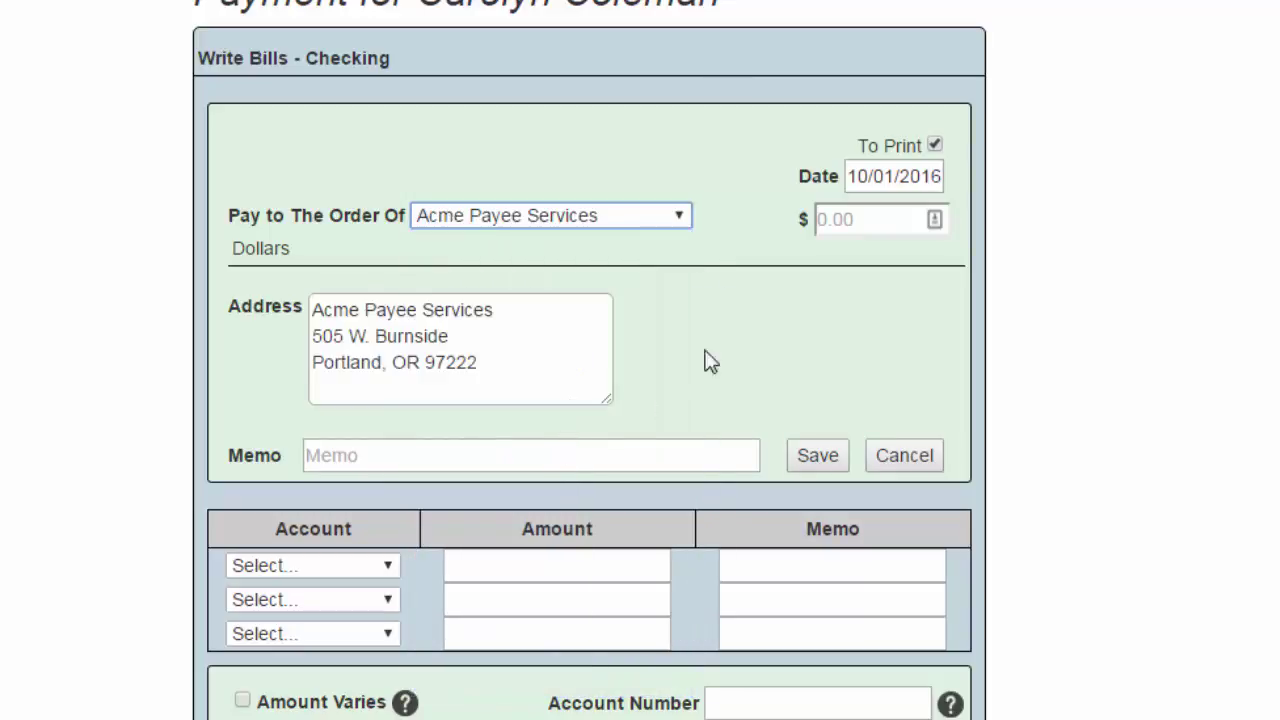
{"action": "left_click", "coordinate": [933, 220]}
{"action": "type", "text": "41"}
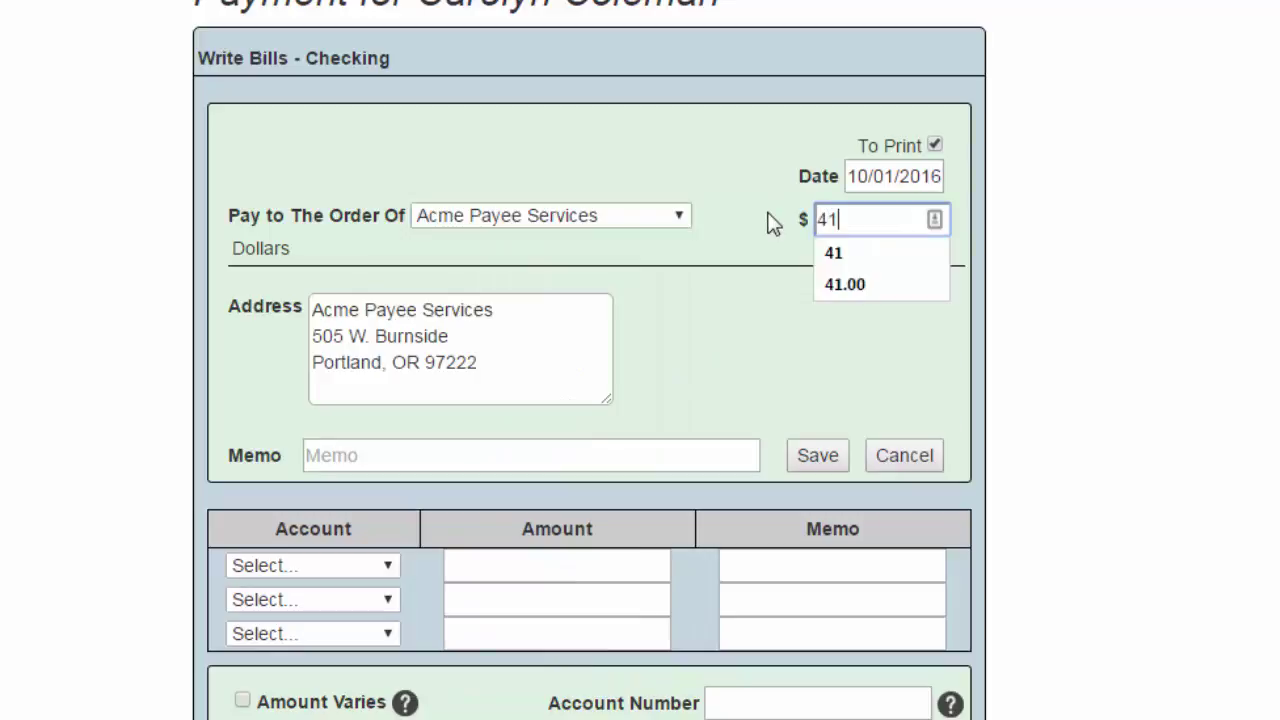
{"action": "key", "text": "Tab"}
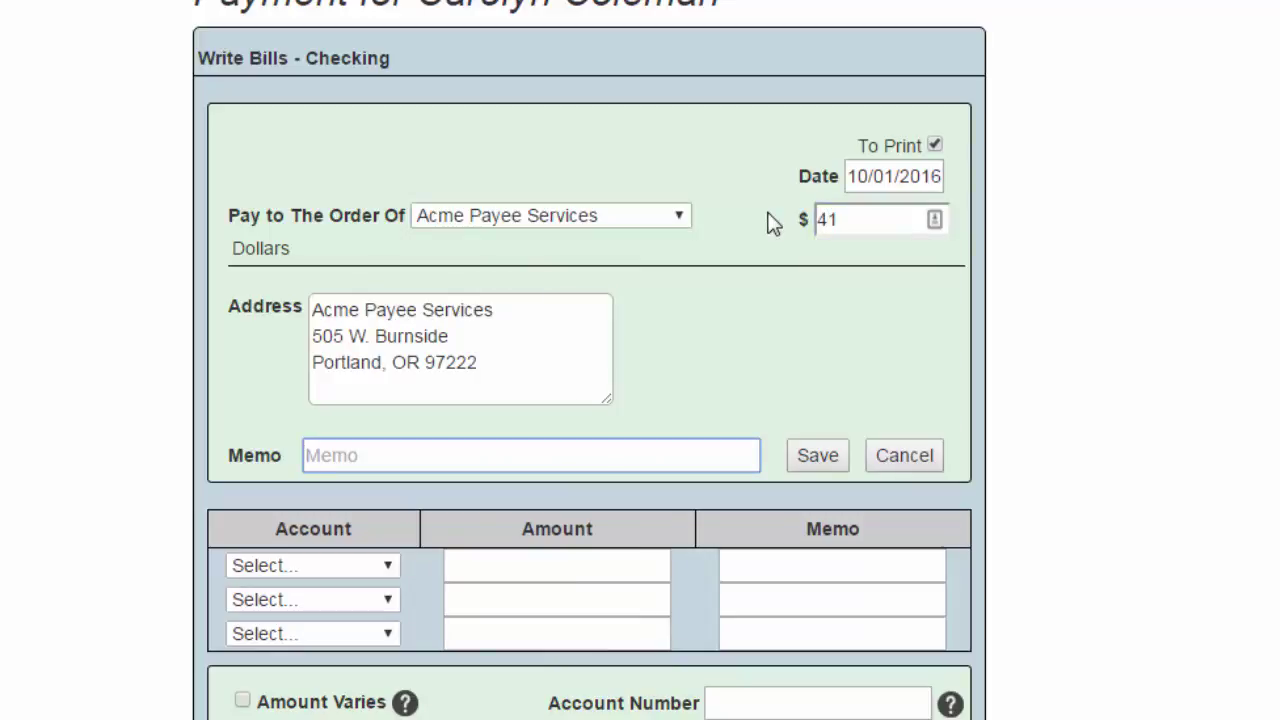
Memo the client's name, charge $41 to Payee Fees, and add the note 'Fee For Service'
{"action": "type", "text": "Colemna"}
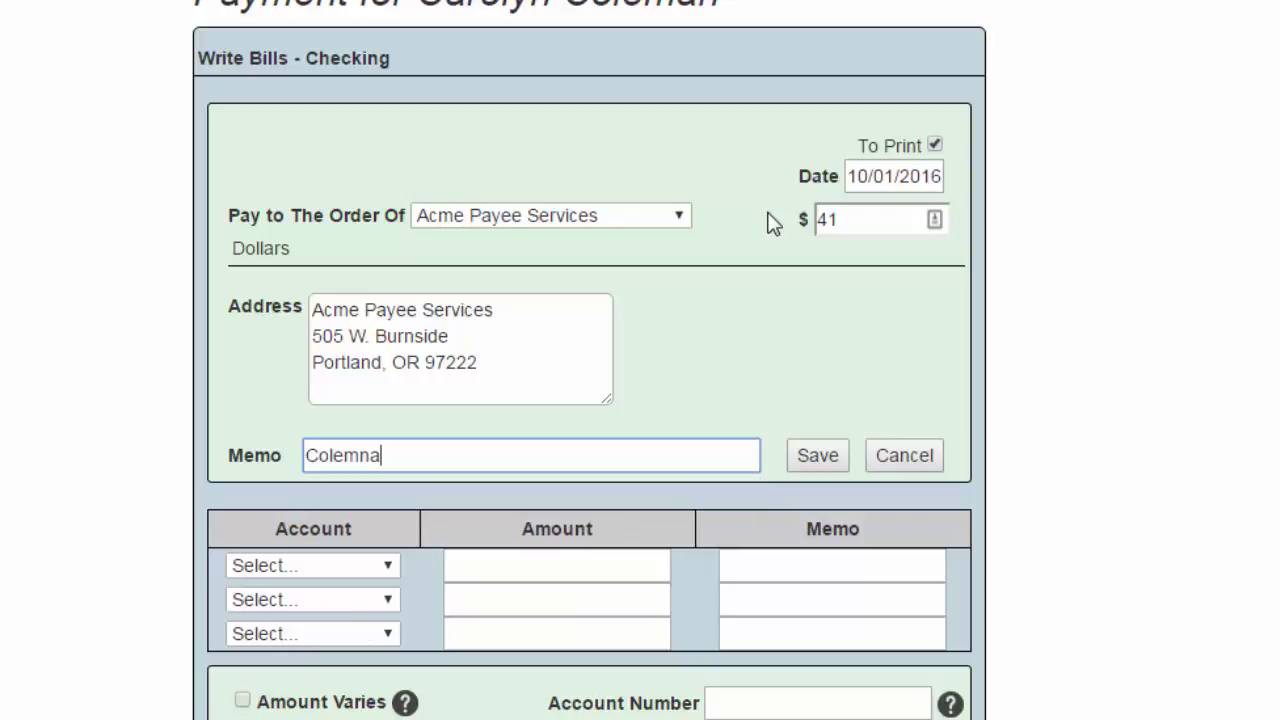
{"action": "key", "text": "BackSpace"}
{"action": "key", "text": "BackSpace"}
{"action": "type", "text": "an, C."}
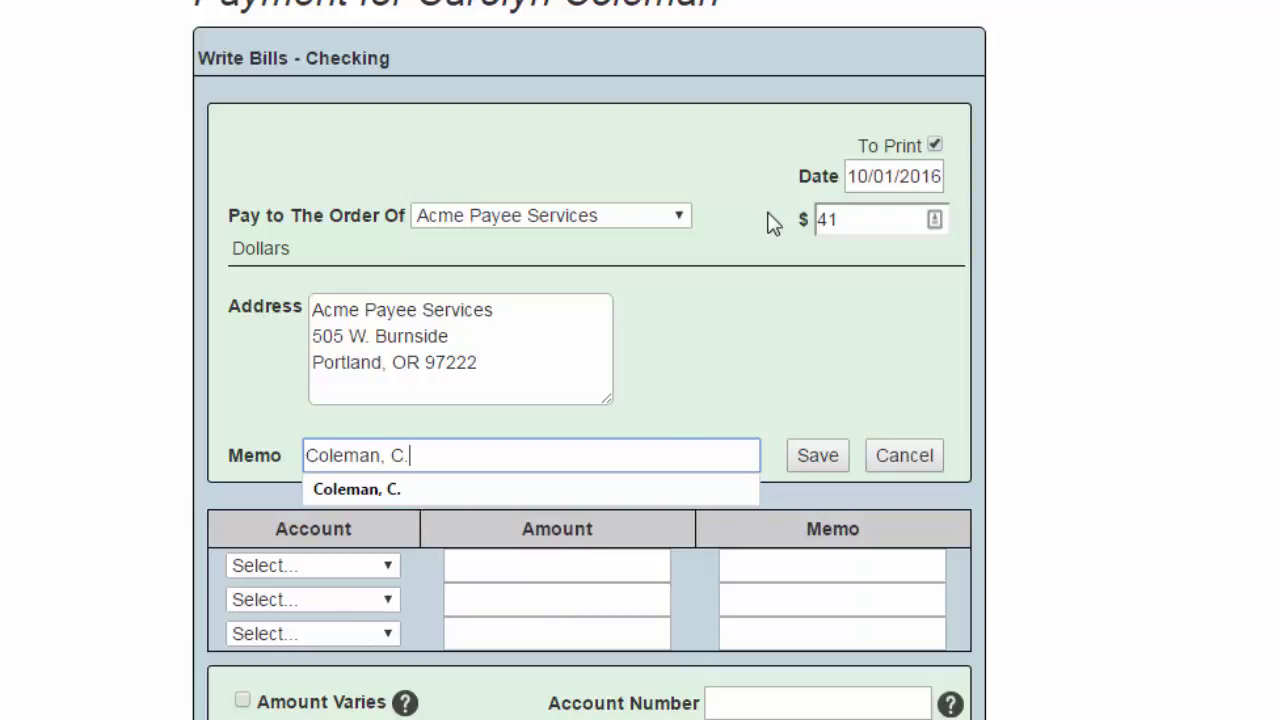
{"action": "key", "text": "Tab"}
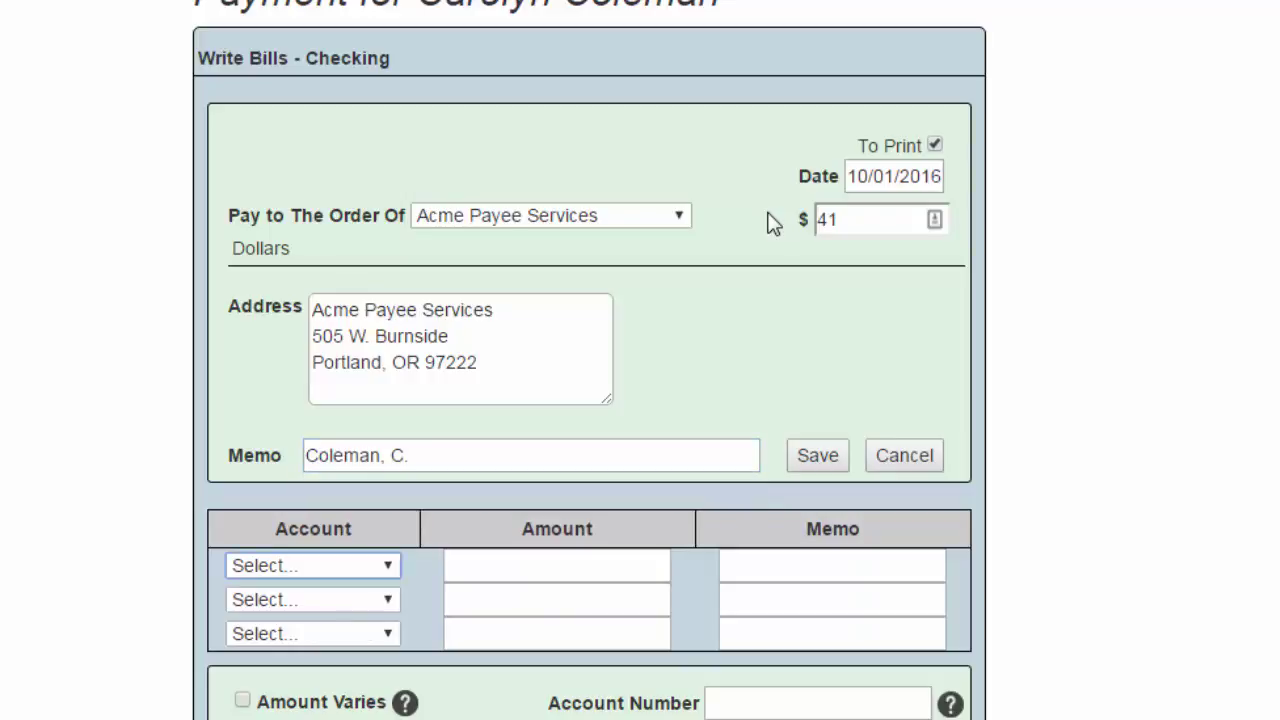
{"action": "key", "text": "p"}
{"action": "key", "text": "Tab"}
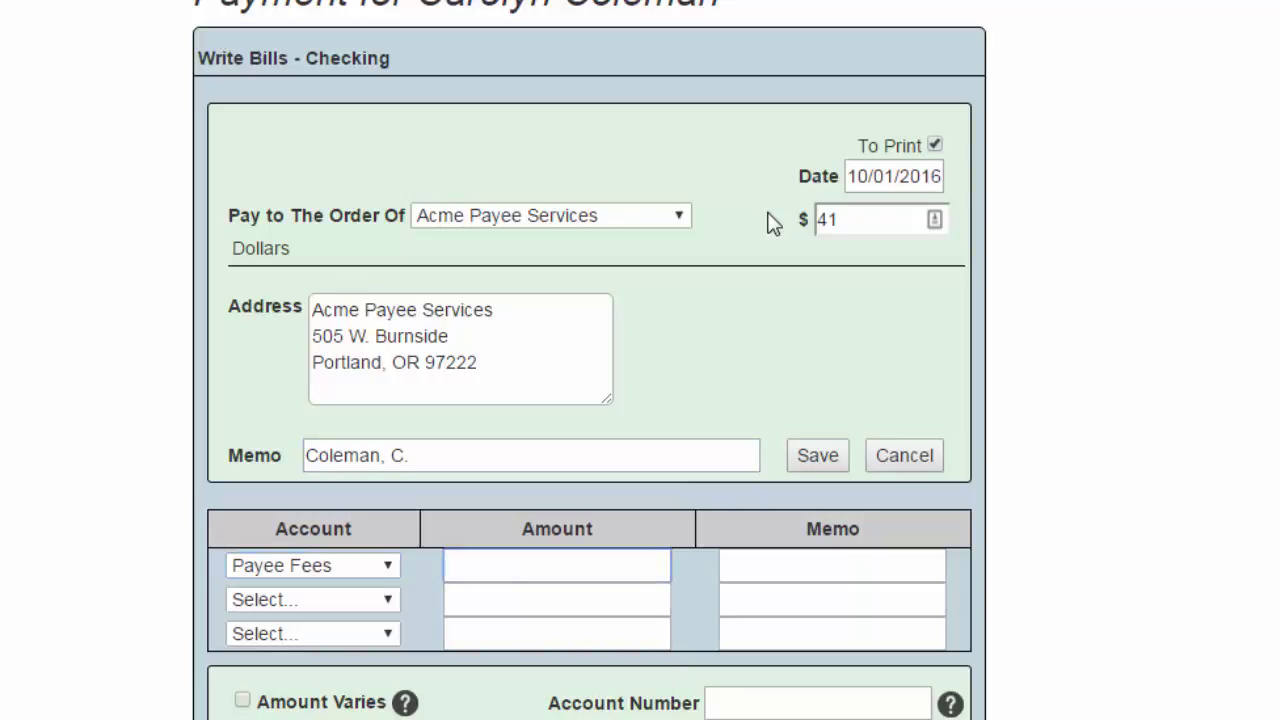
{"action": "type", "text": "41"}
{"action": "key", "text": "Tab"}
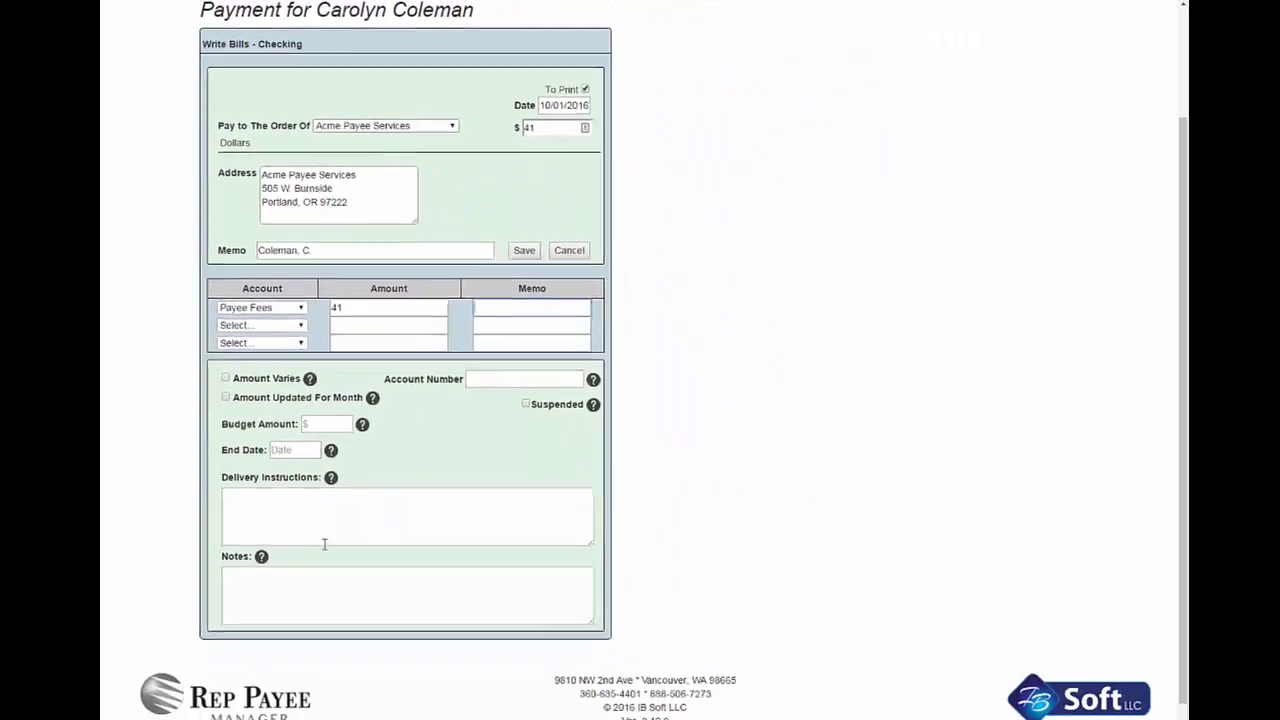
{"action": "left_click", "coordinate": [313, 576]}
{"action": "type", "text": "Fee For D"}
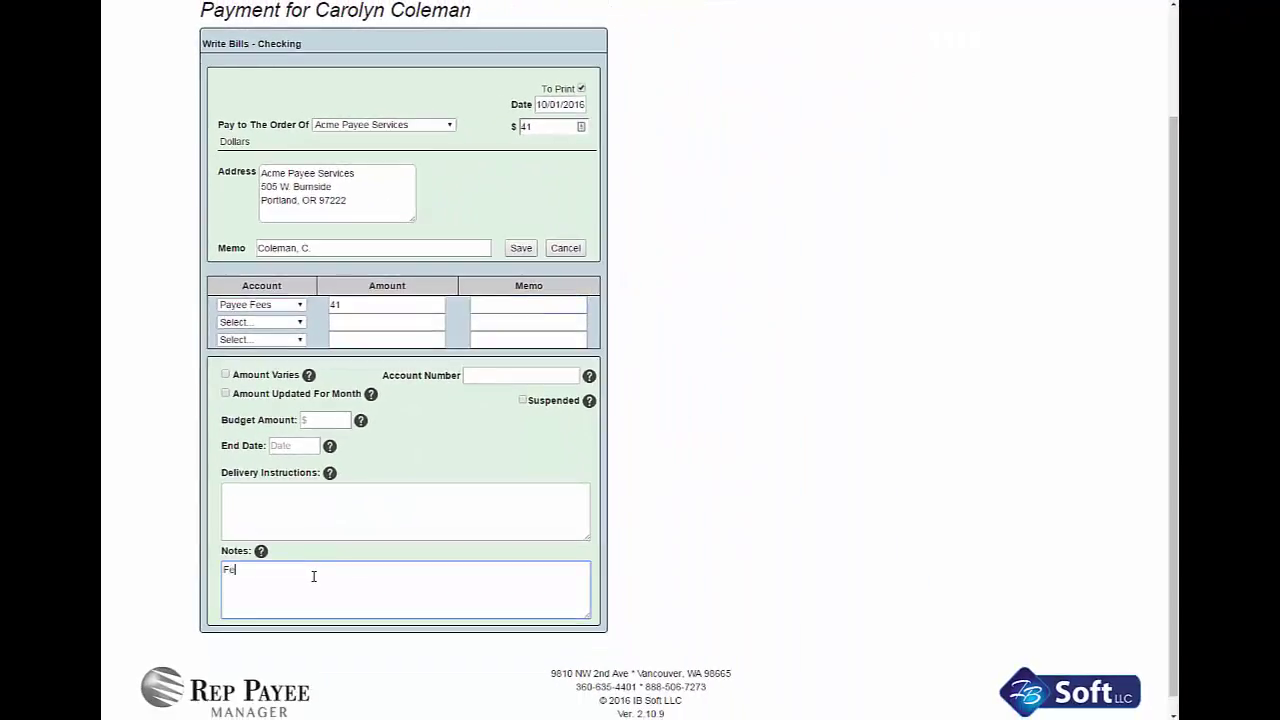
{"action": "type", "text": "ervice"}
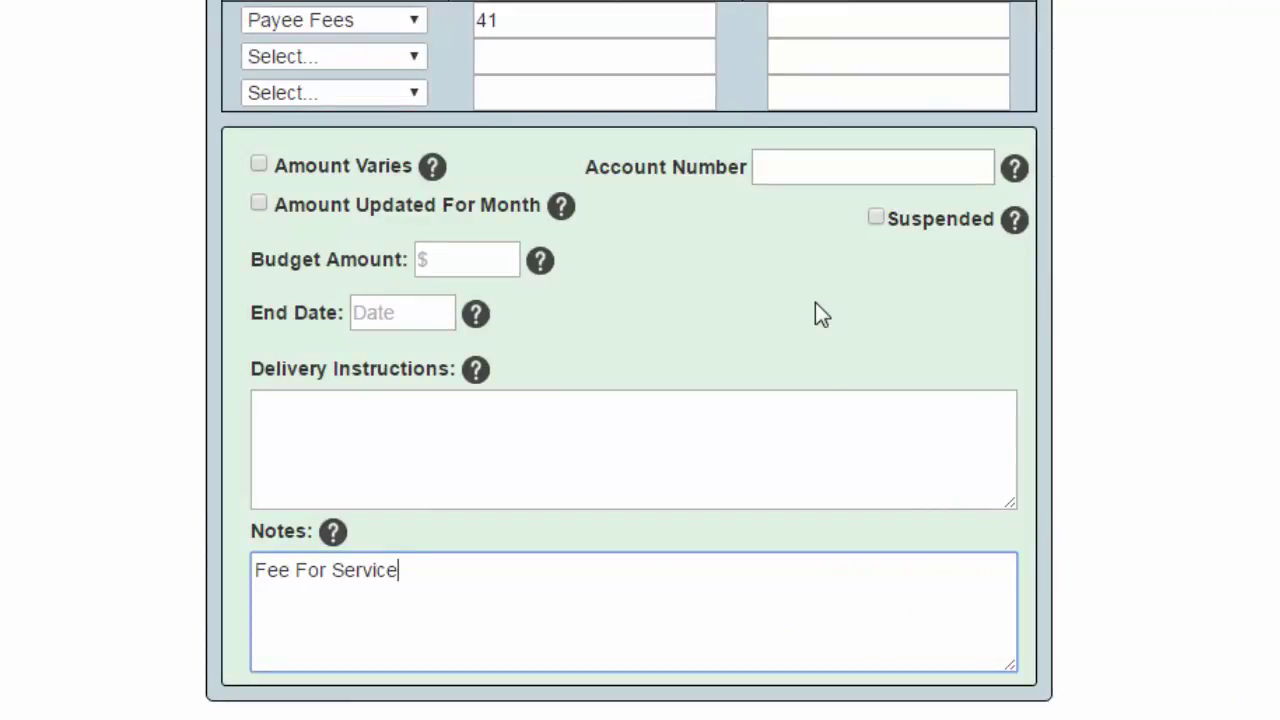
Toggle the amount-varies and updated-this-month options on, then clear both again
{"action": "mouse_move", "coordinate": [431, 170]}
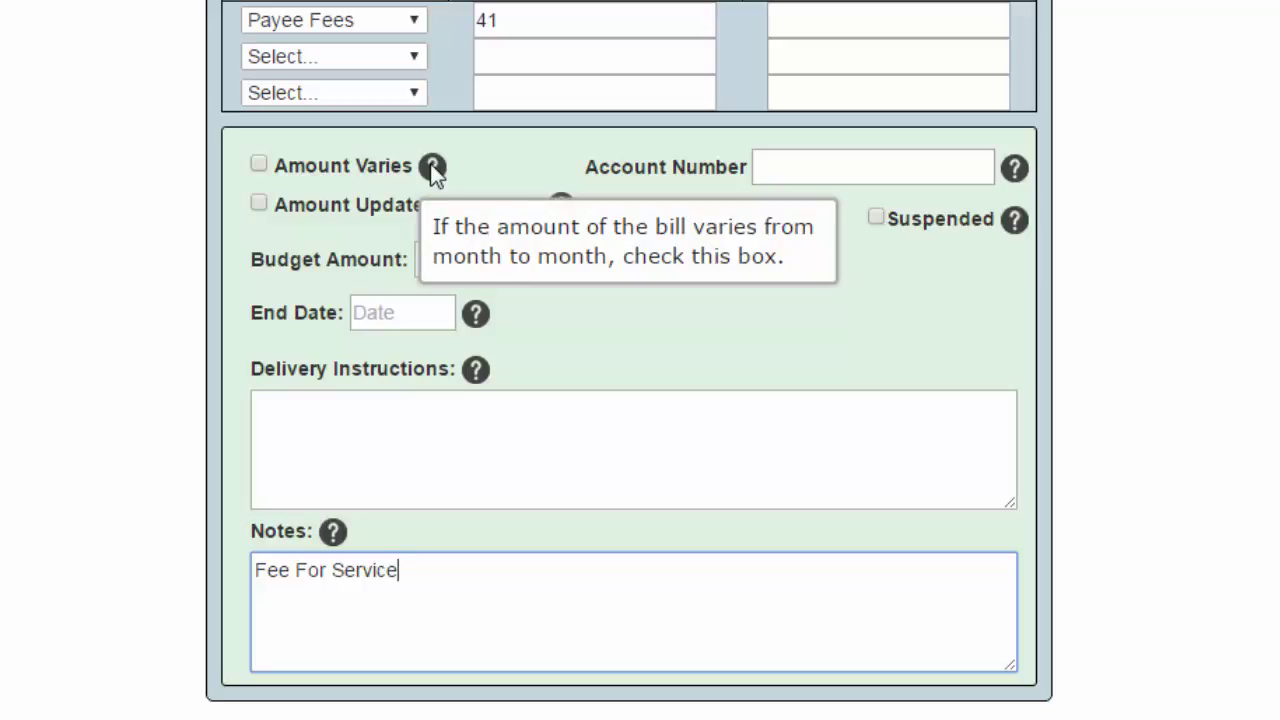
{"action": "left_click", "coordinate": [259, 165]}
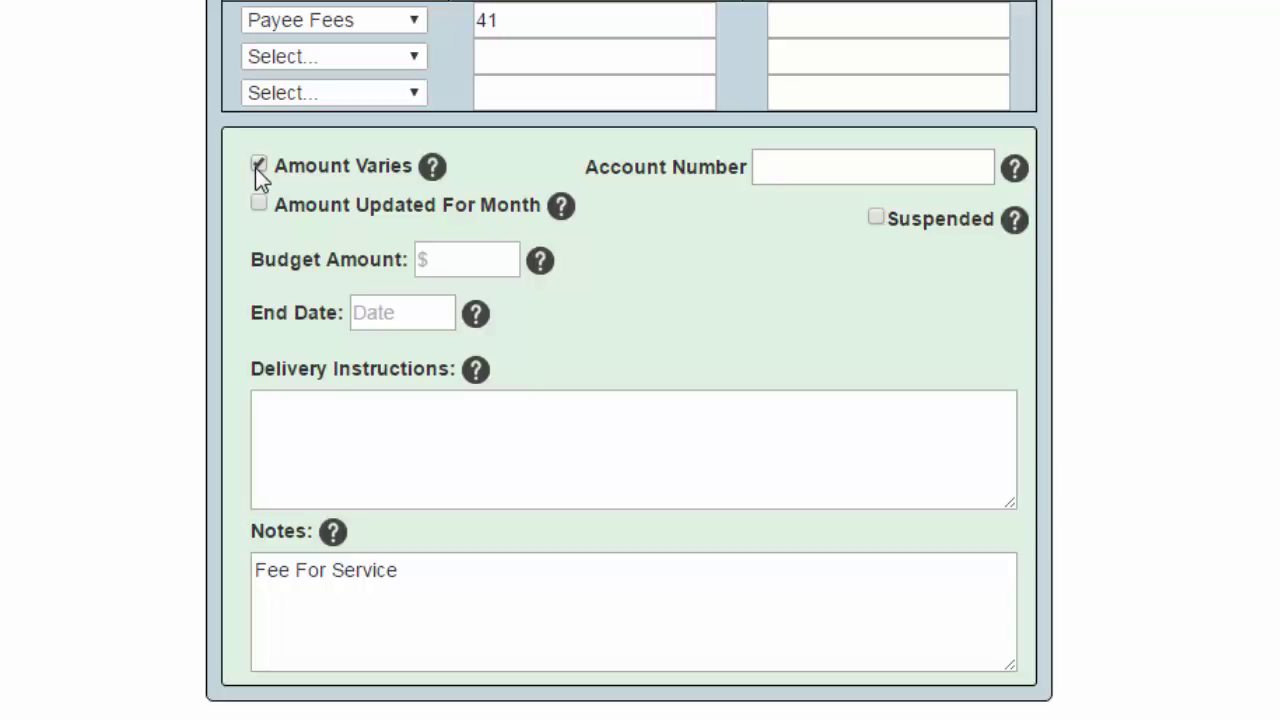
{"action": "left_click", "coordinate": [259, 205]}
{"action": "left_click", "coordinate": [259, 204]}
{"action": "left_click", "coordinate": [257, 165]}
Mark the $41 Acme Payee Services bill suspended and save it
{"action": "left_click", "coordinate": [456, 262]}
{"action": "mouse_move", "coordinate": [536, 265]}
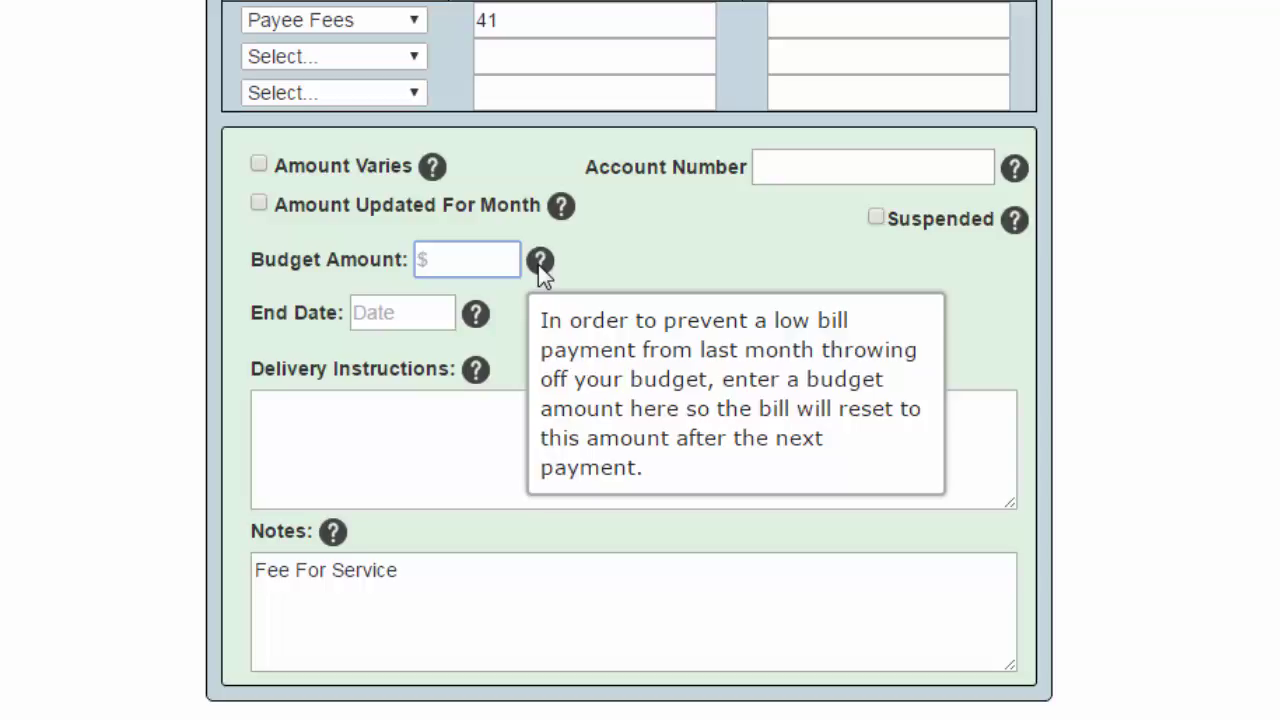
{"action": "mouse_move", "coordinate": [476, 316]}
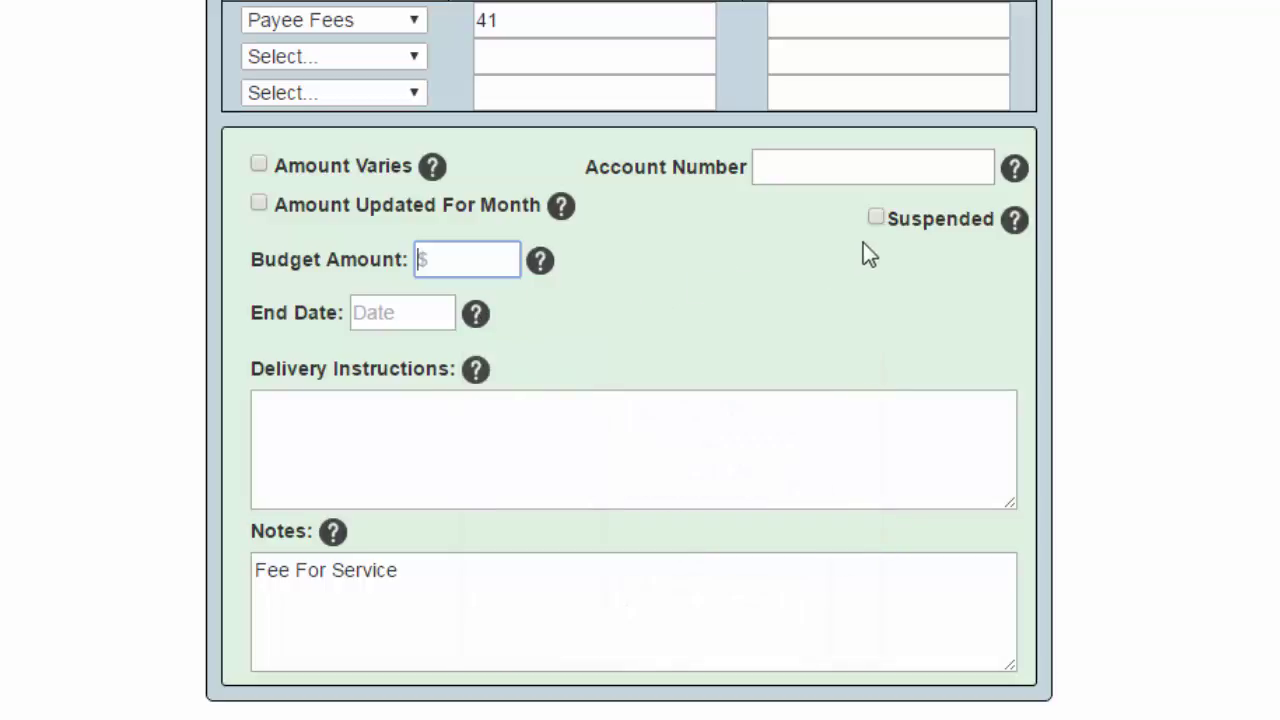
{"action": "left_click", "coordinate": [877, 219]}
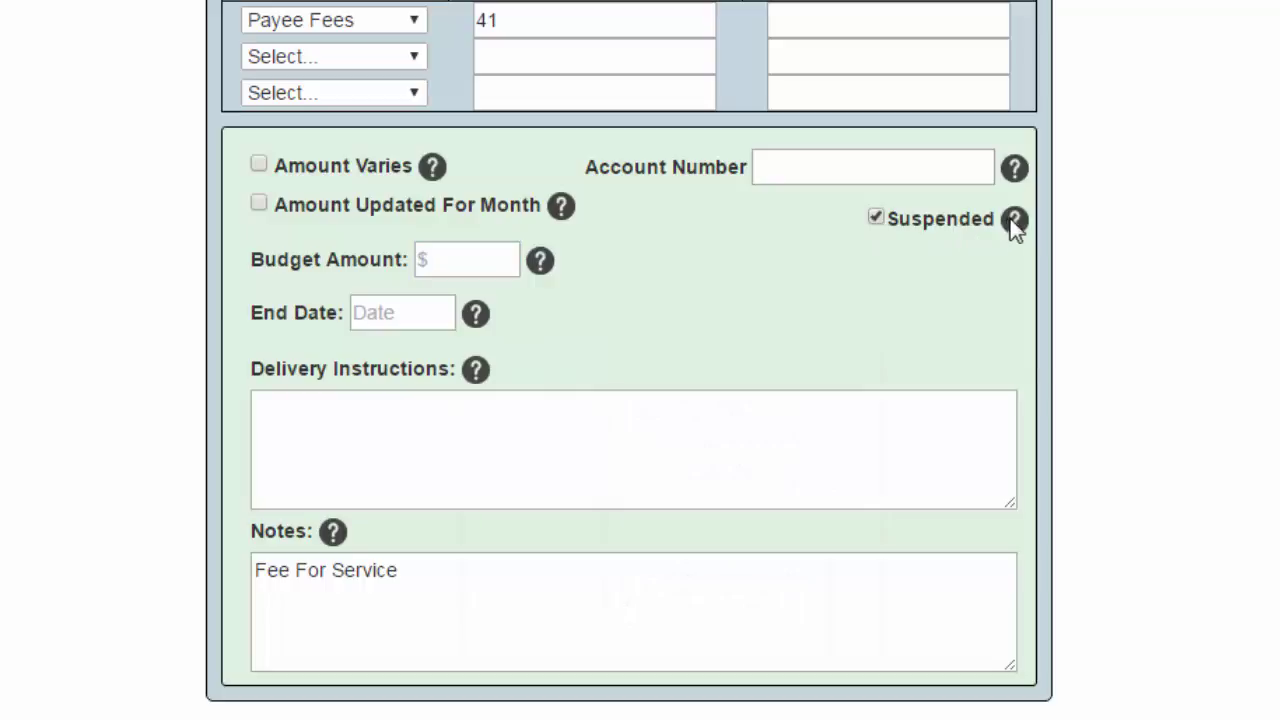
{"action": "mouse_move", "coordinate": [1015, 224]}
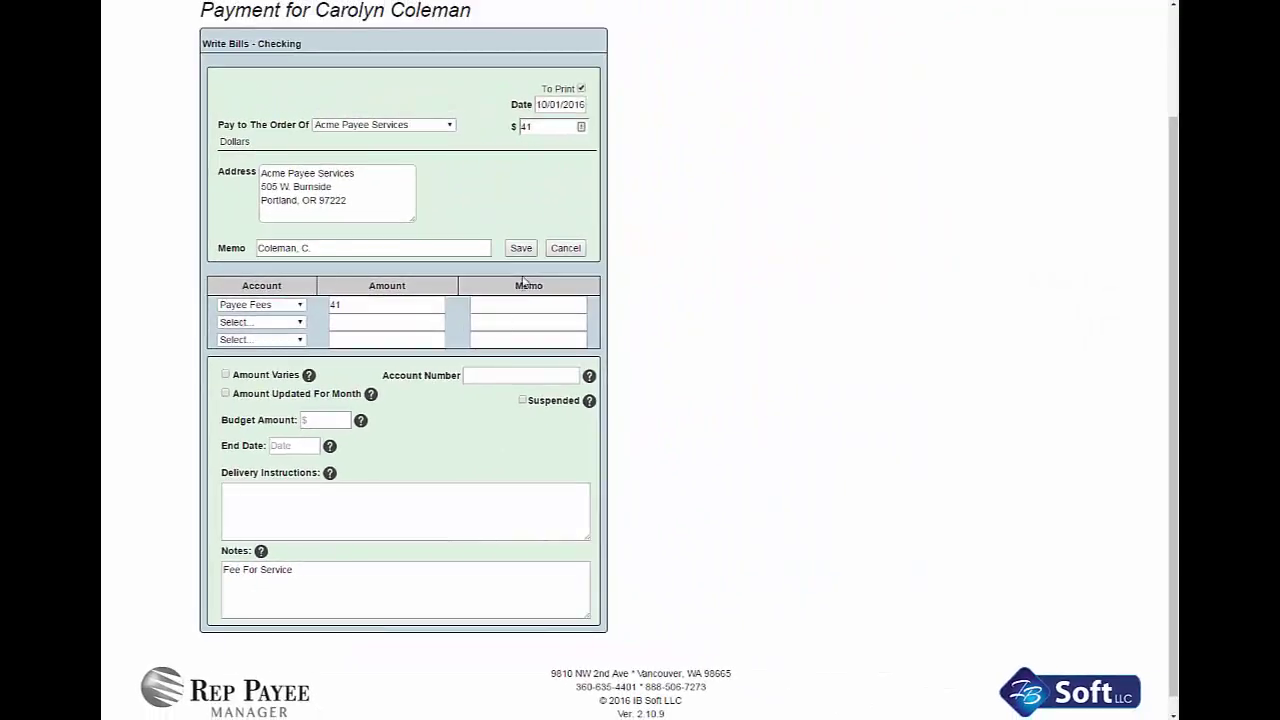
{"action": "left_click", "coordinate": [521, 248]}
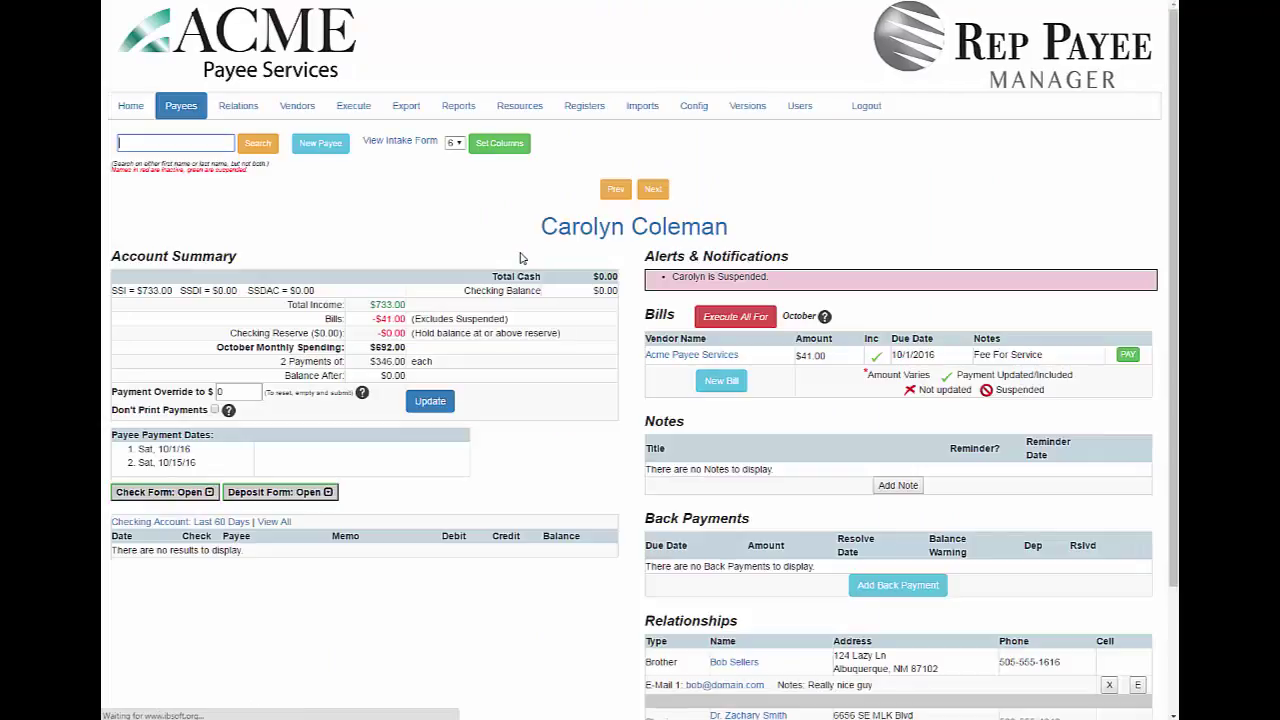
Start a new bill dated 10/01/2016 paying Comfort Beds NW $325.00
{"action": "left_click", "coordinate": [720, 380]}
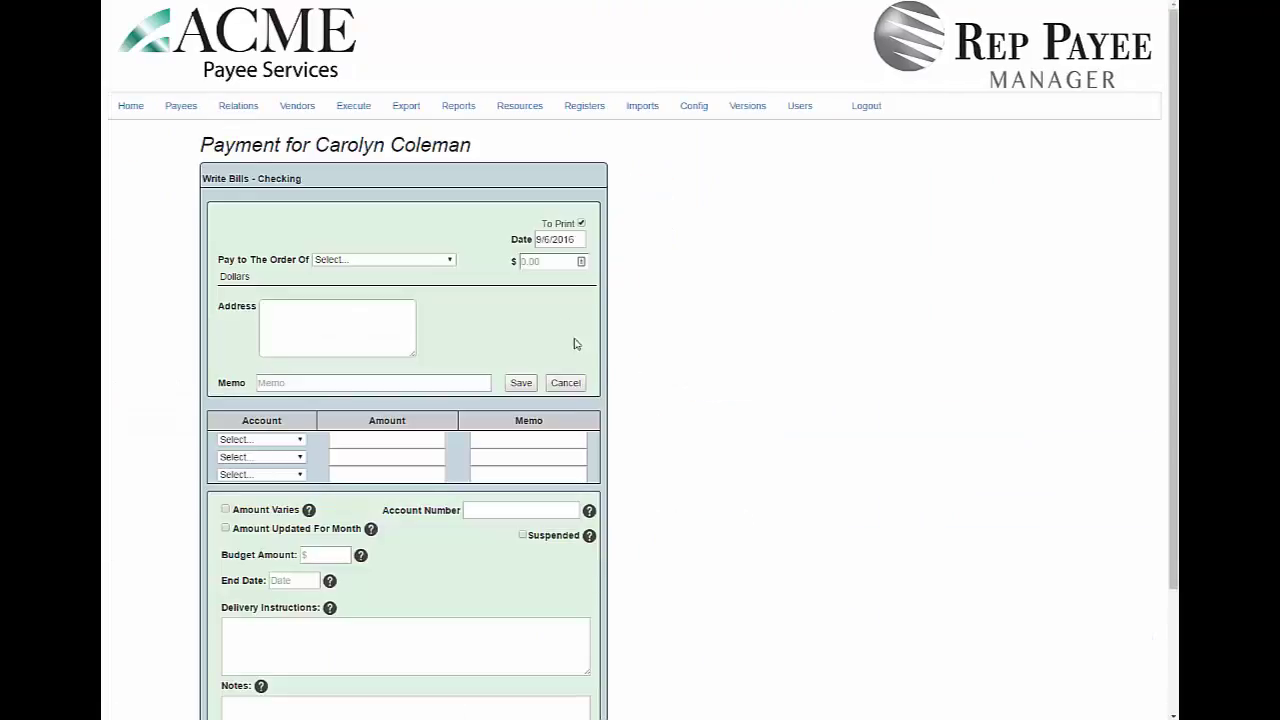
{"action": "left_click", "coordinate": [557, 239]}
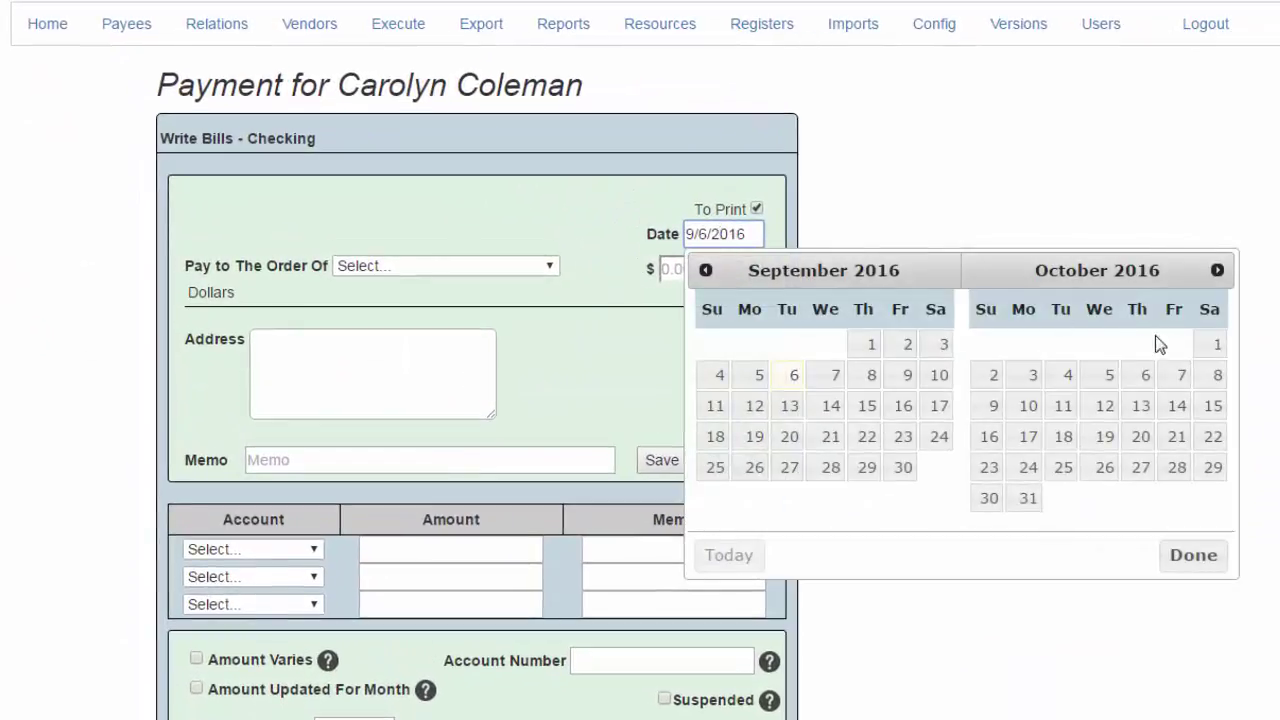
{"action": "left_click", "coordinate": [1212, 345]}
{"action": "left_click", "coordinate": [549, 267]}
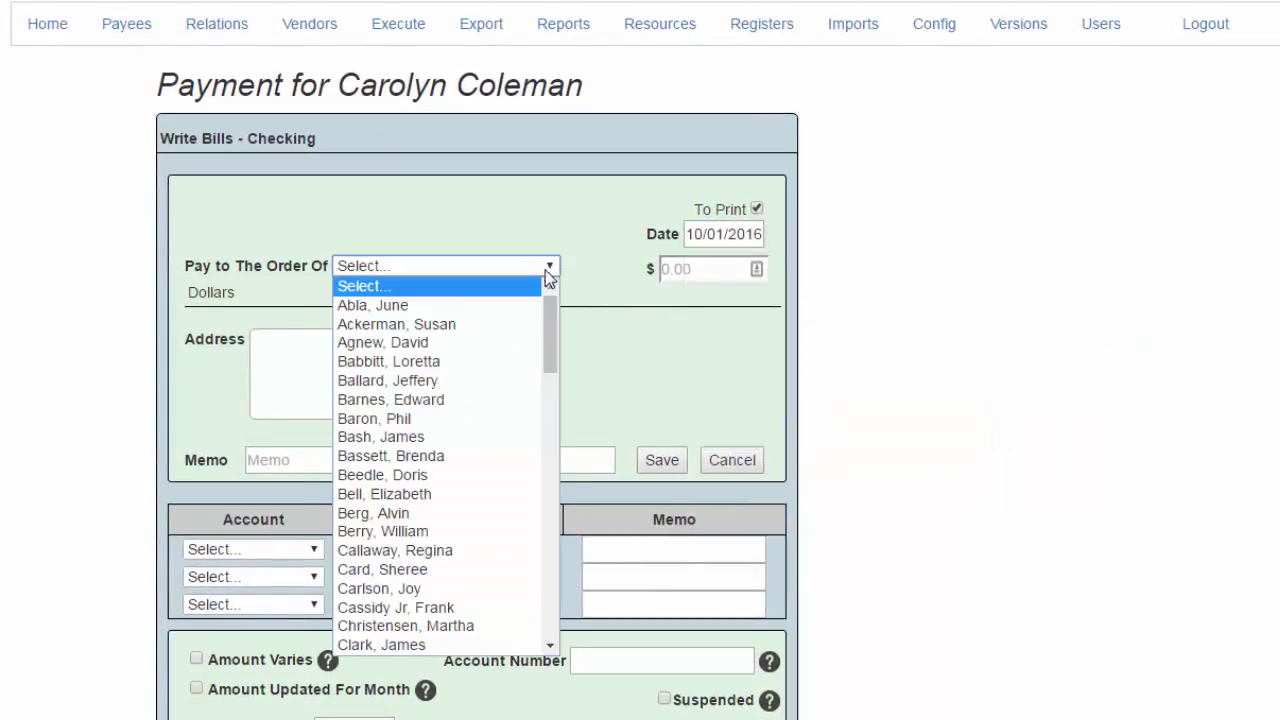
{"action": "left_click_drag", "start_coordinate": [546, 338], "coordinate": [543, 588]}
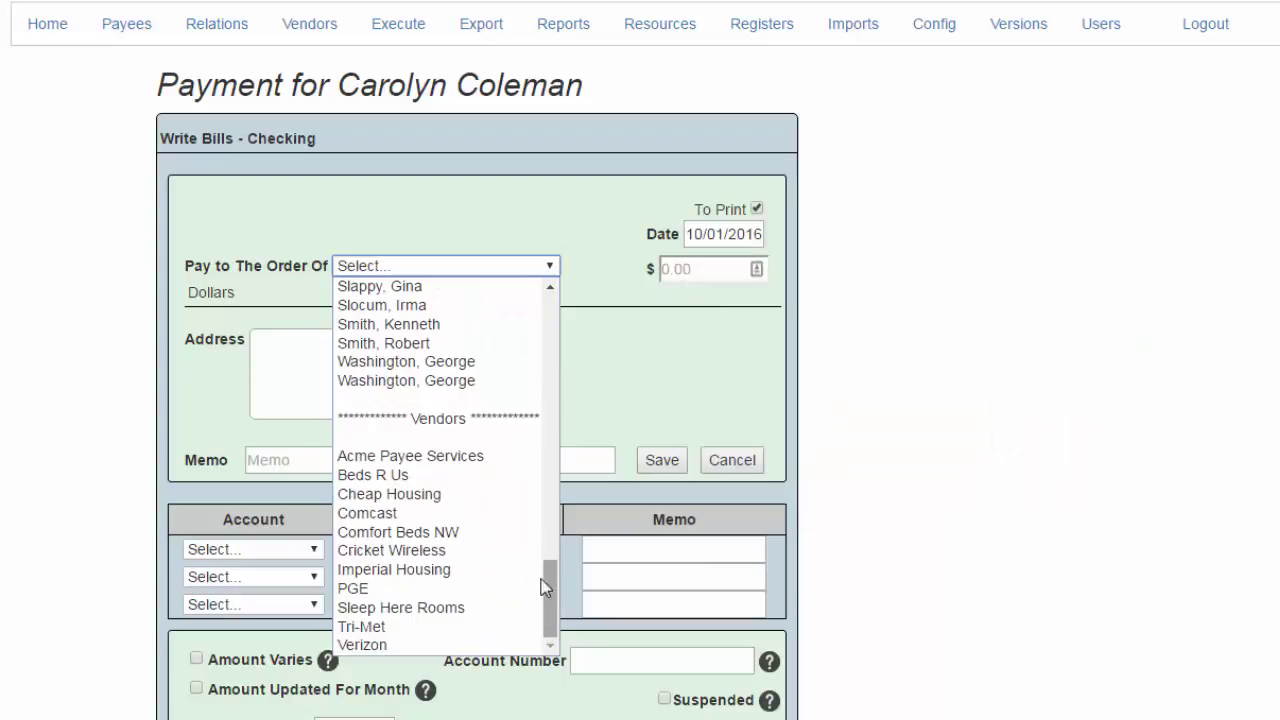
{"action": "left_click", "coordinate": [461, 532]}
{"action": "left_click", "coordinate": [651, 269]}
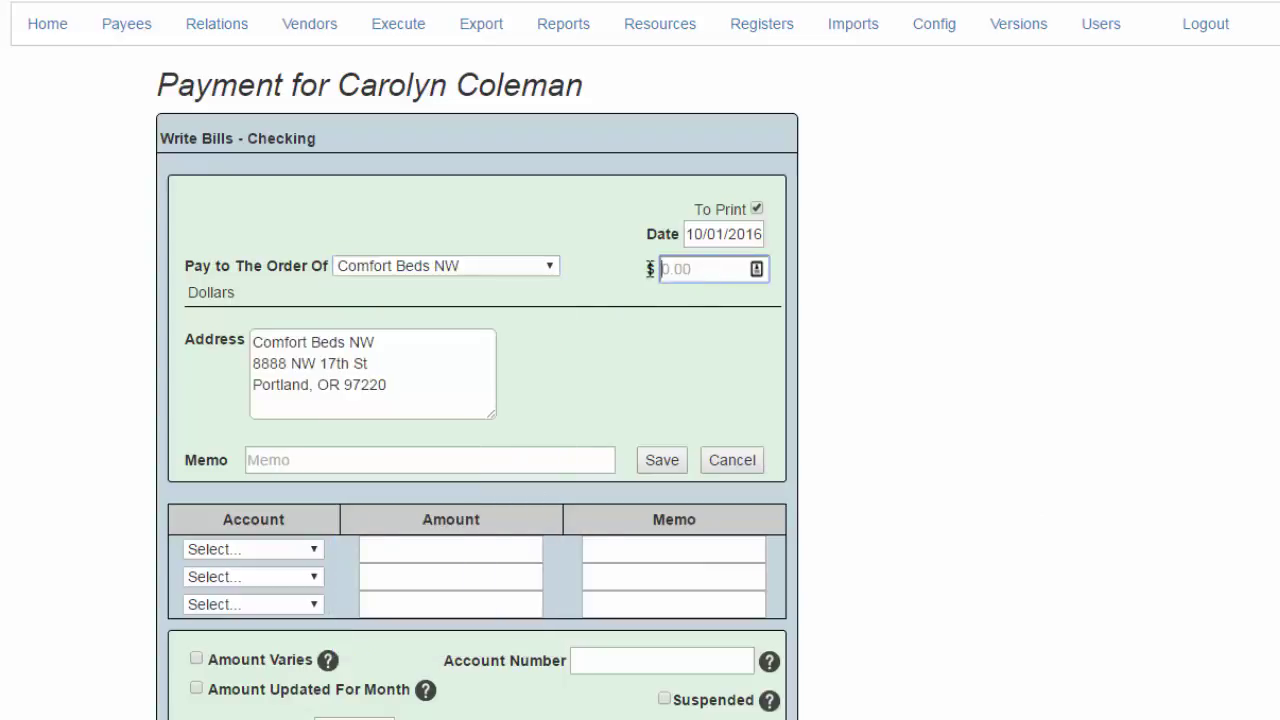
{"action": "type", "text": "325.00"}
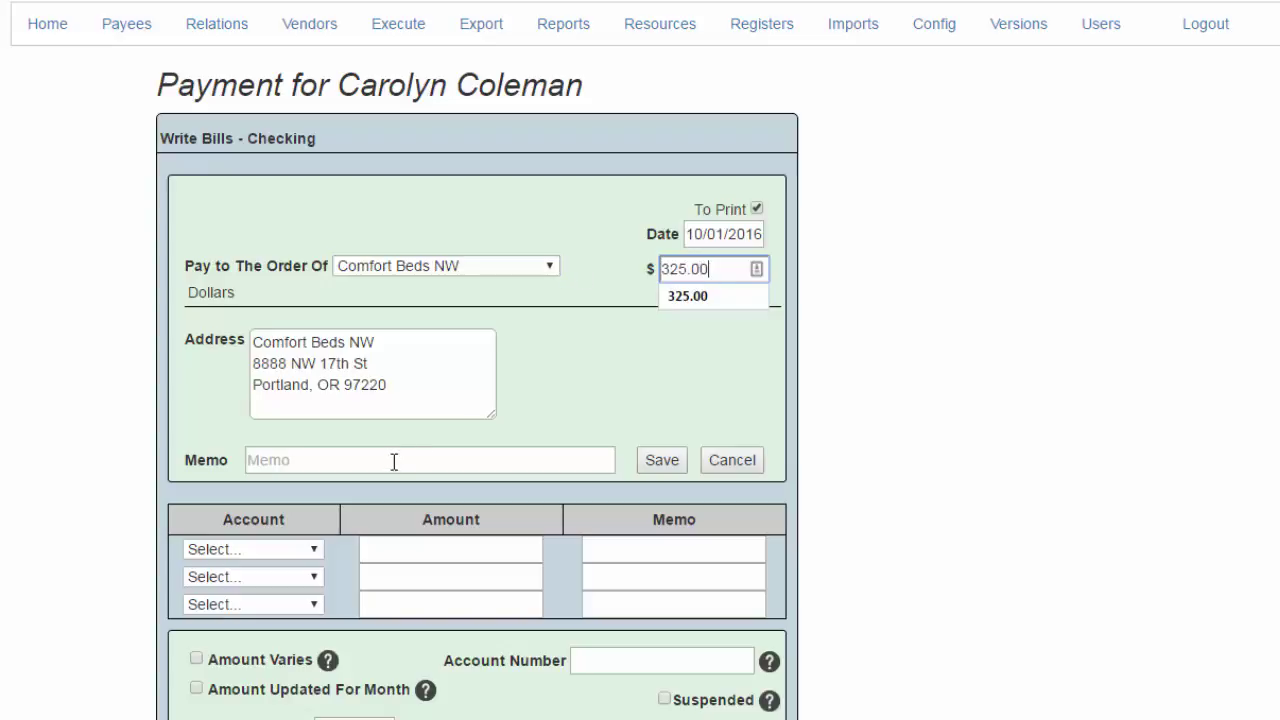
Memo the client's name with Room 10, charge $325 to Rent, and note 'Rent'
{"action": "left_click", "coordinate": [394, 461]}
{"action": "type", "text": "Co"}
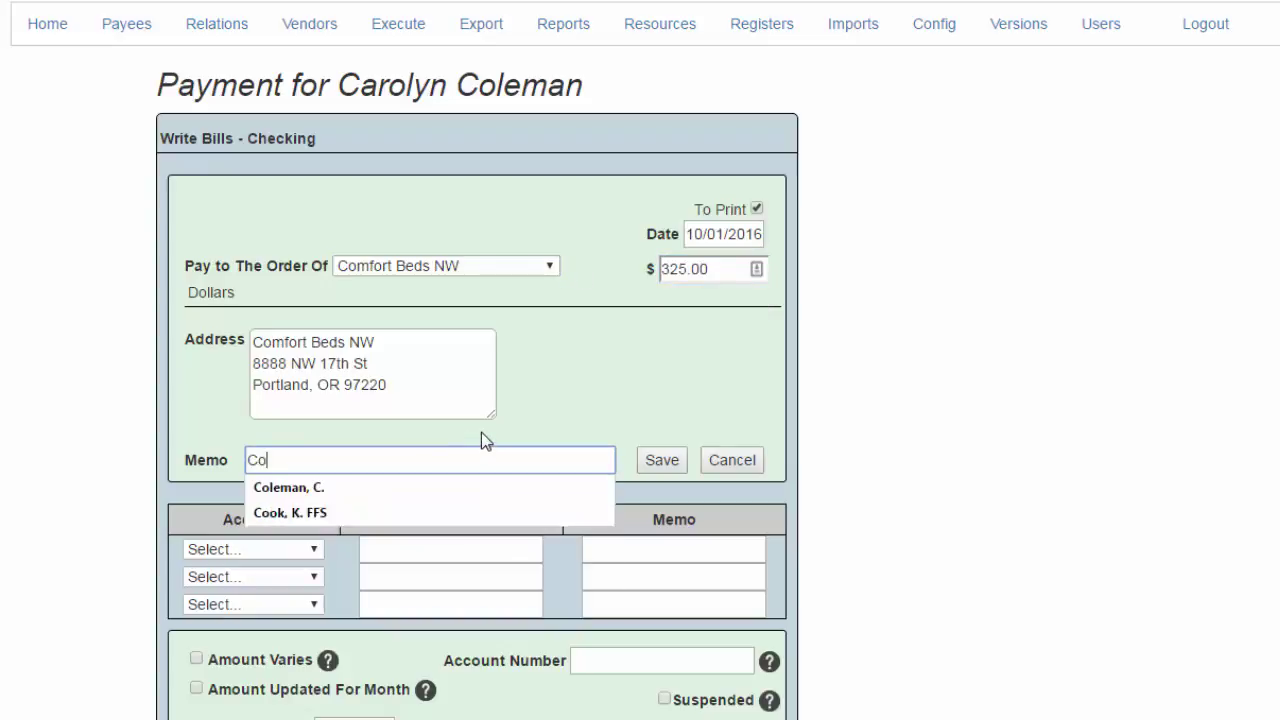
{"action": "type", "text": "leman, "}
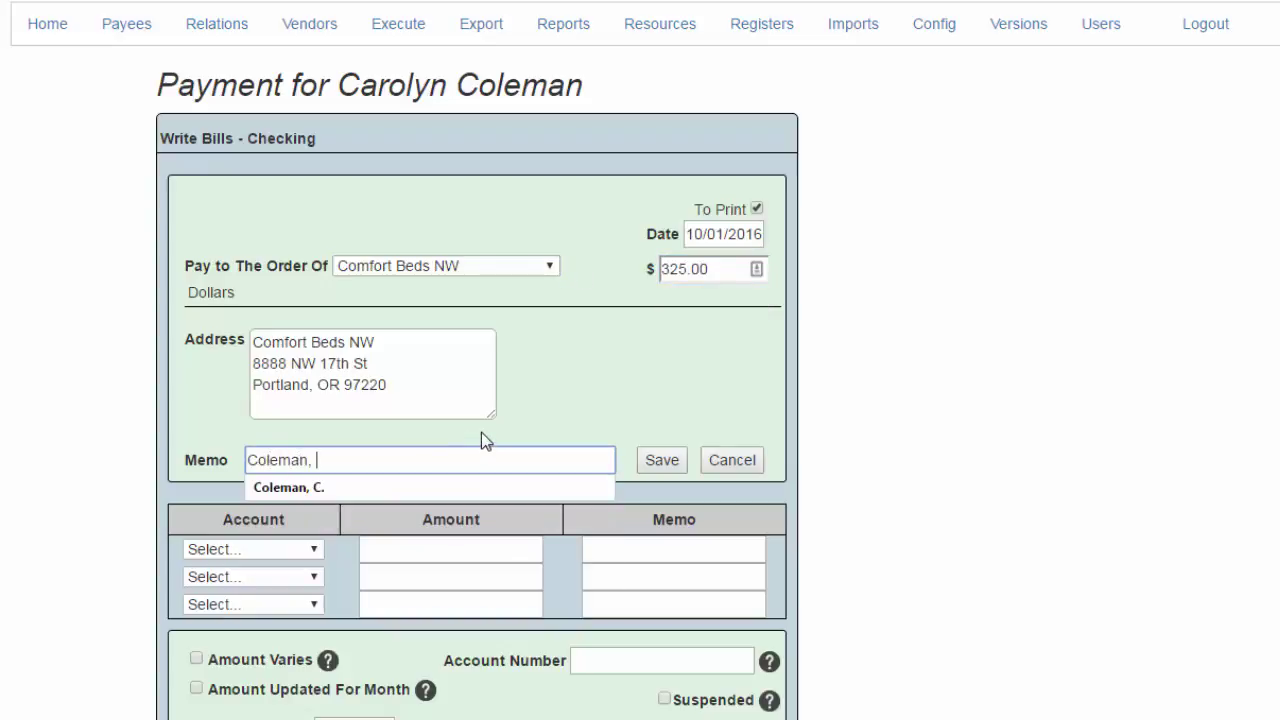
{"action": "type", "text": "C. "}
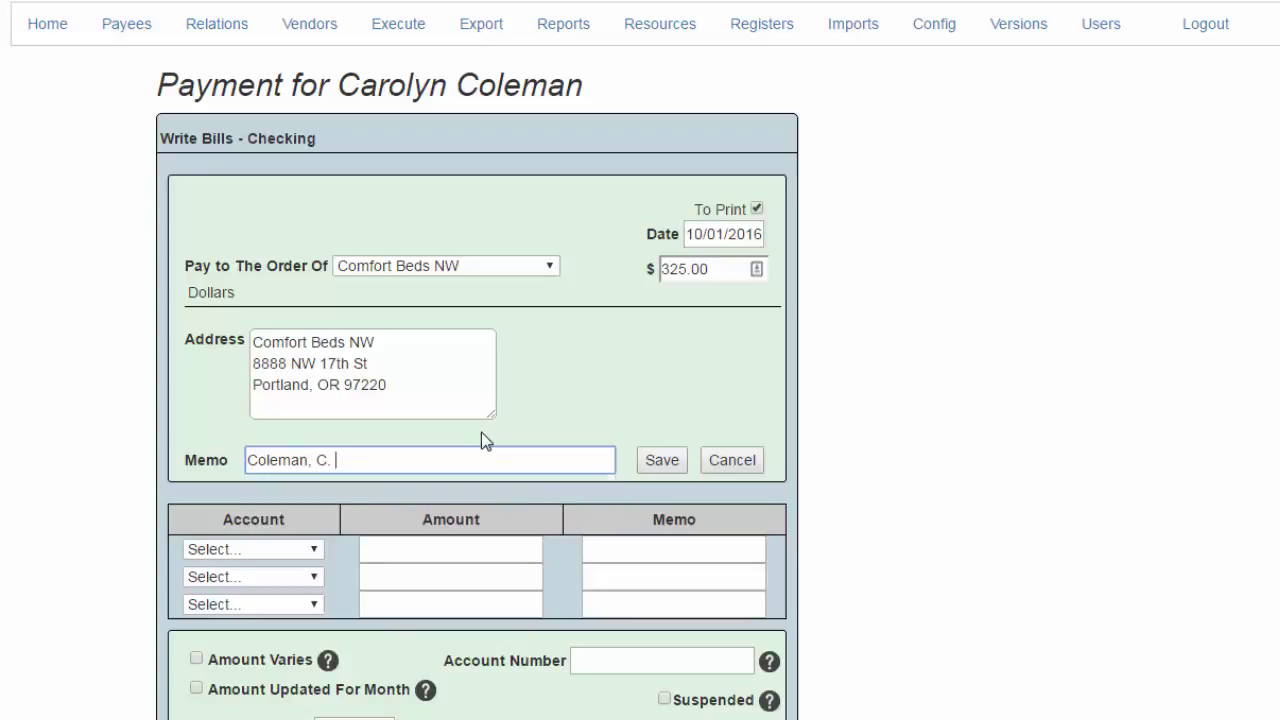
{"action": "type", "text": "Rm 10"}
{"action": "key", "text": "Tab"}
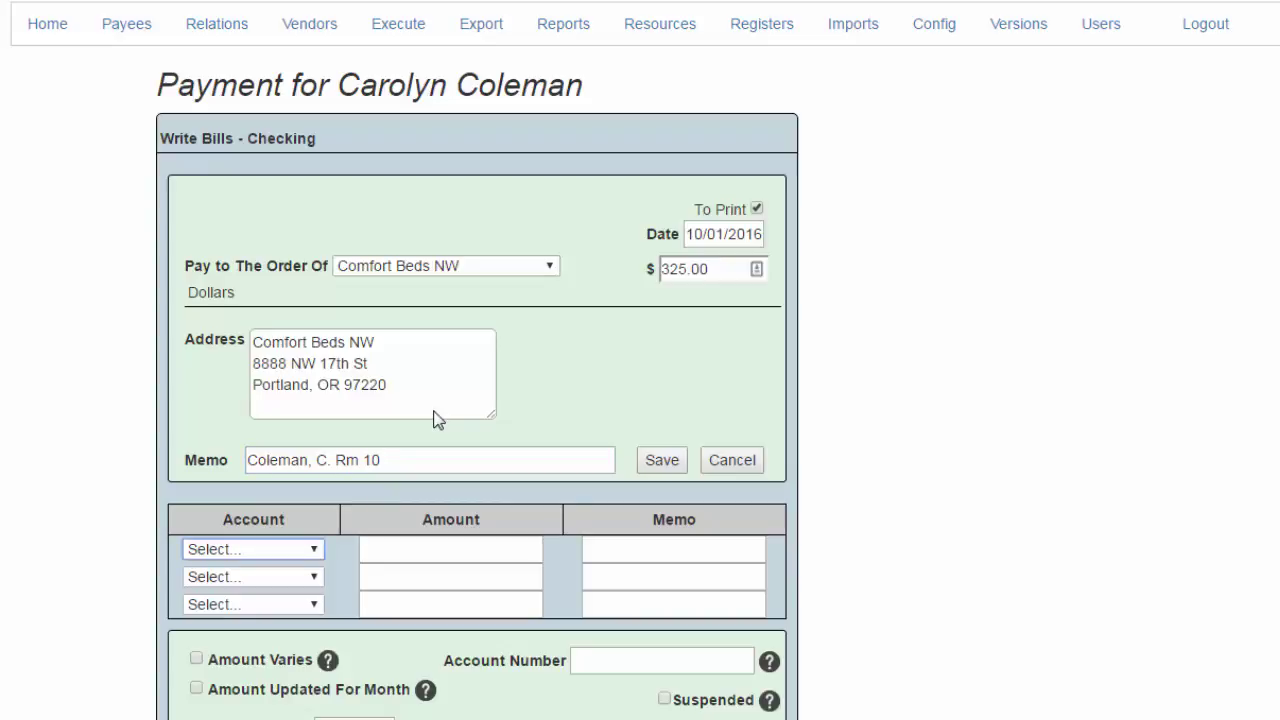
{"action": "key", "text": "r"}
{"action": "key", "text": "Tab"}
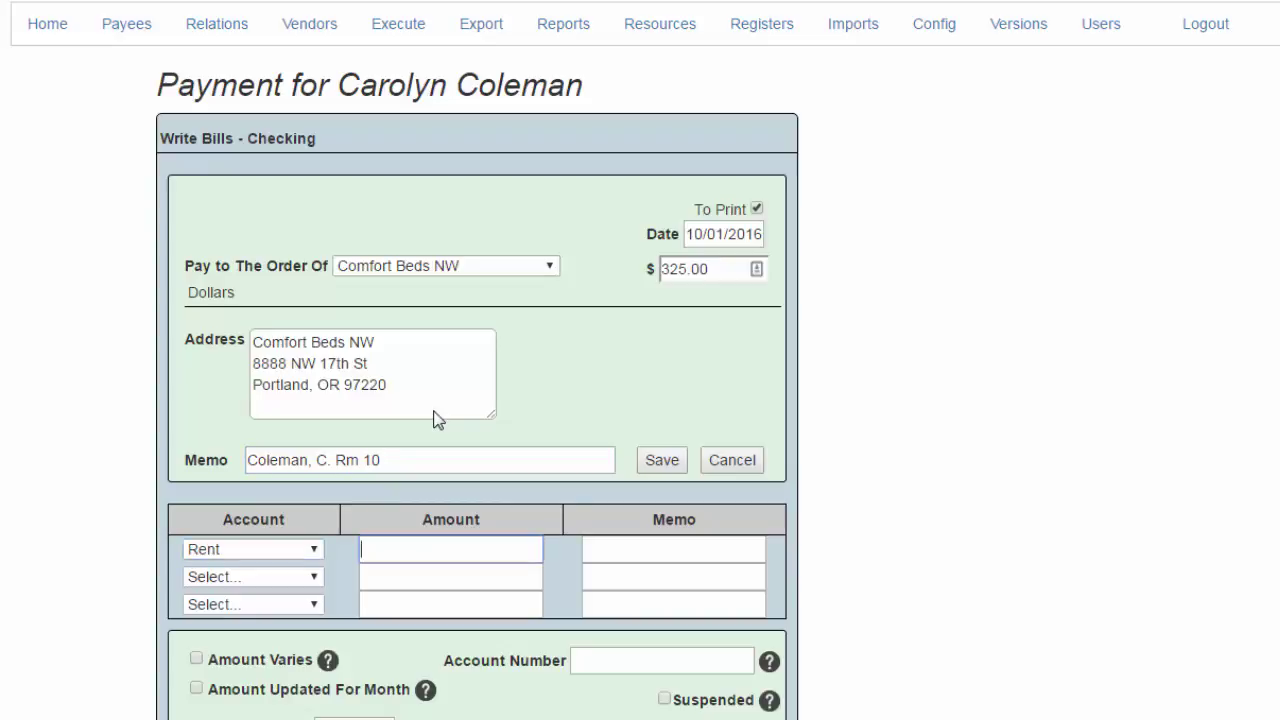
{"action": "type", "text": "325"}
{"action": "key", "text": "Tab"}
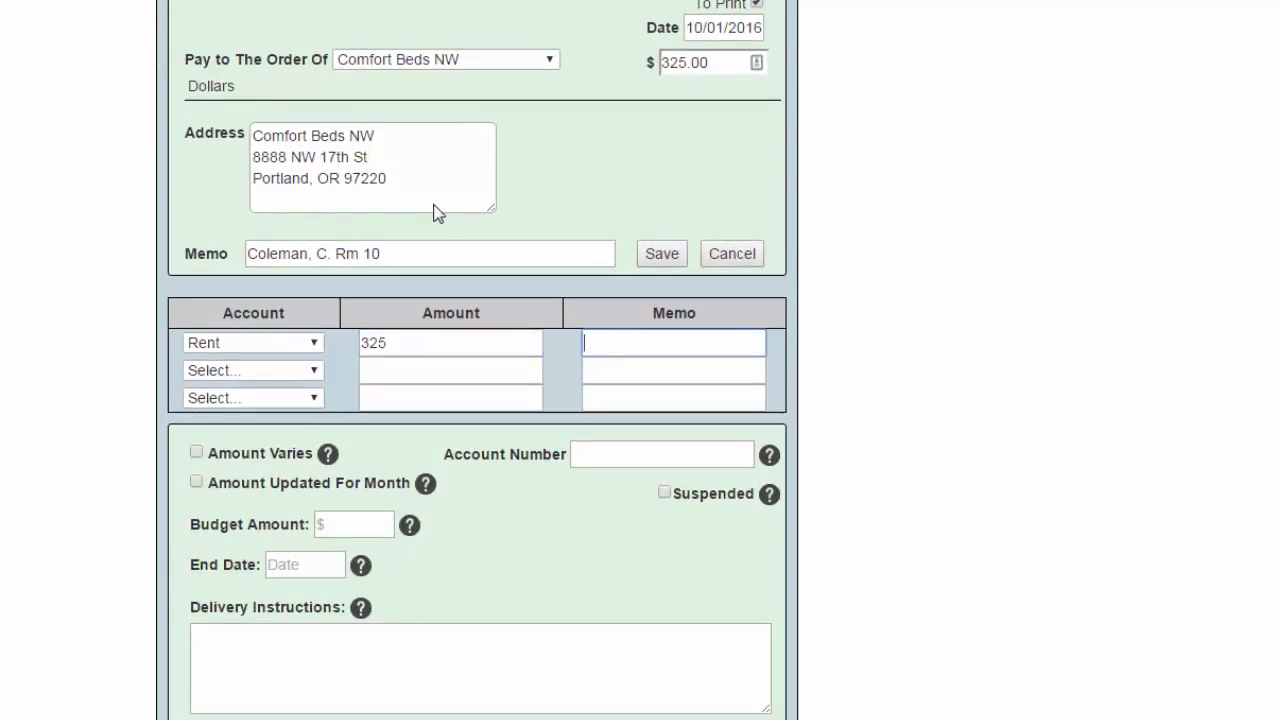
{"action": "key", "text": "Tab"}
{"action": "scroll", "coordinate": [550, 495], "scroll_direction": "down", "scroll_amount": 2}
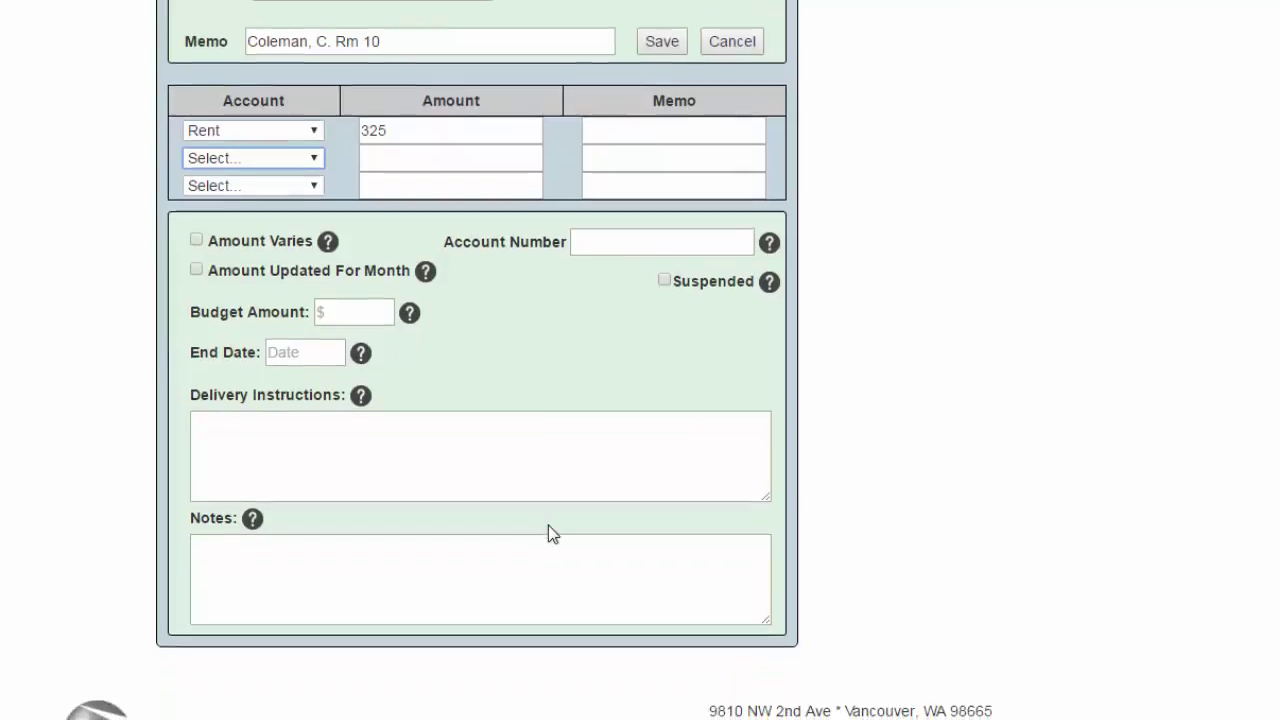
{"action": "left_click", "coordinate": [432, 533]}
{"action": "type", "text": "Re"}
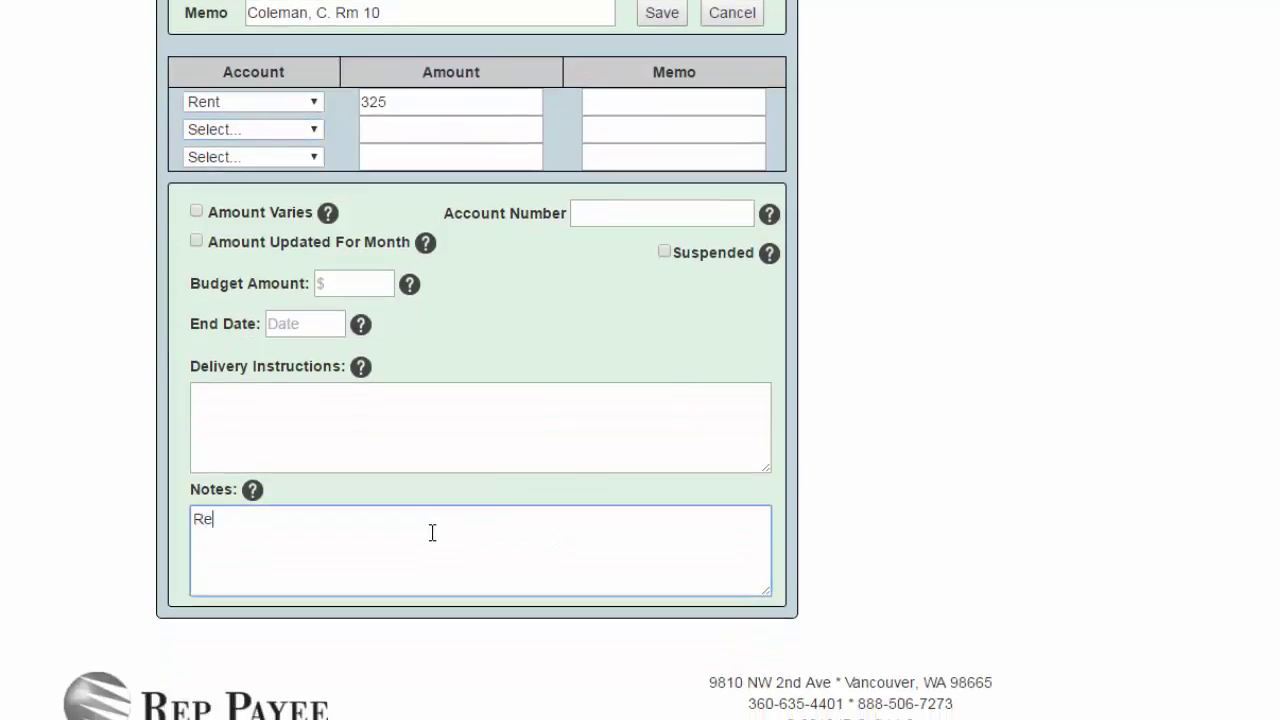
{"action": "type", "text": "nt"}
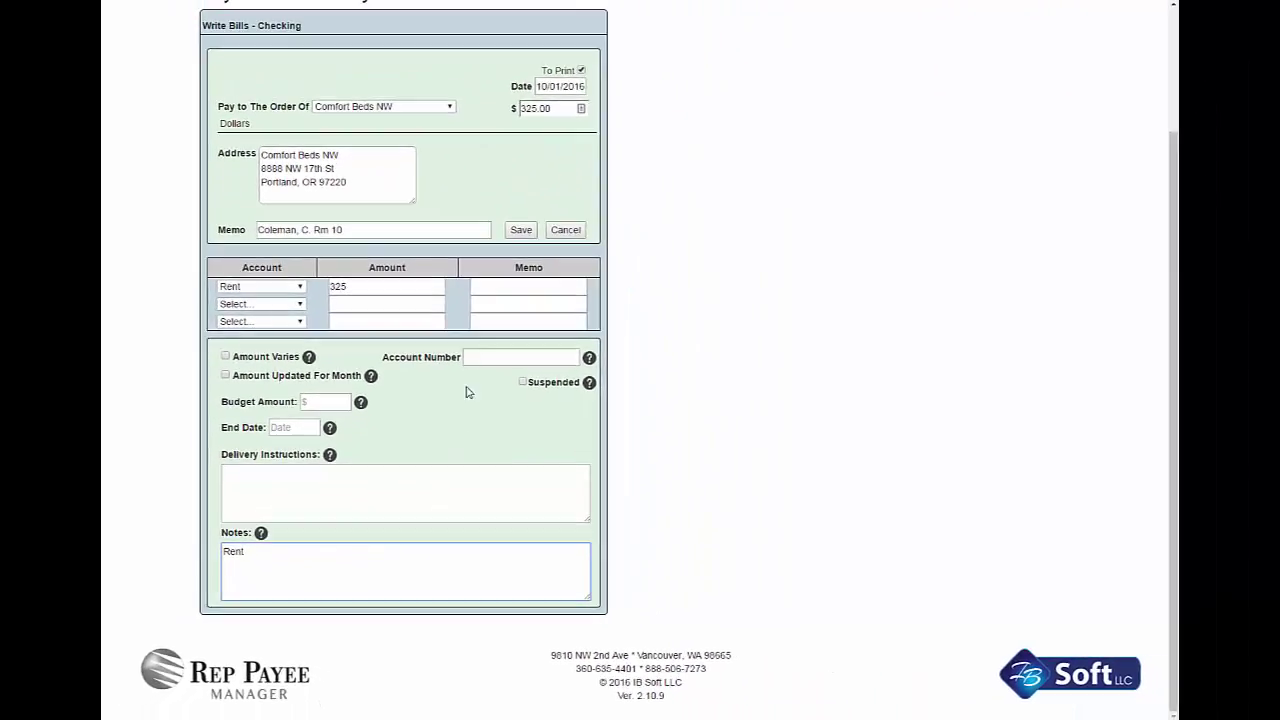
Save the $325 Comfort Beds NW rent bill to the client's bills
{"action": "left_click", "coordinate": [518, 230]}
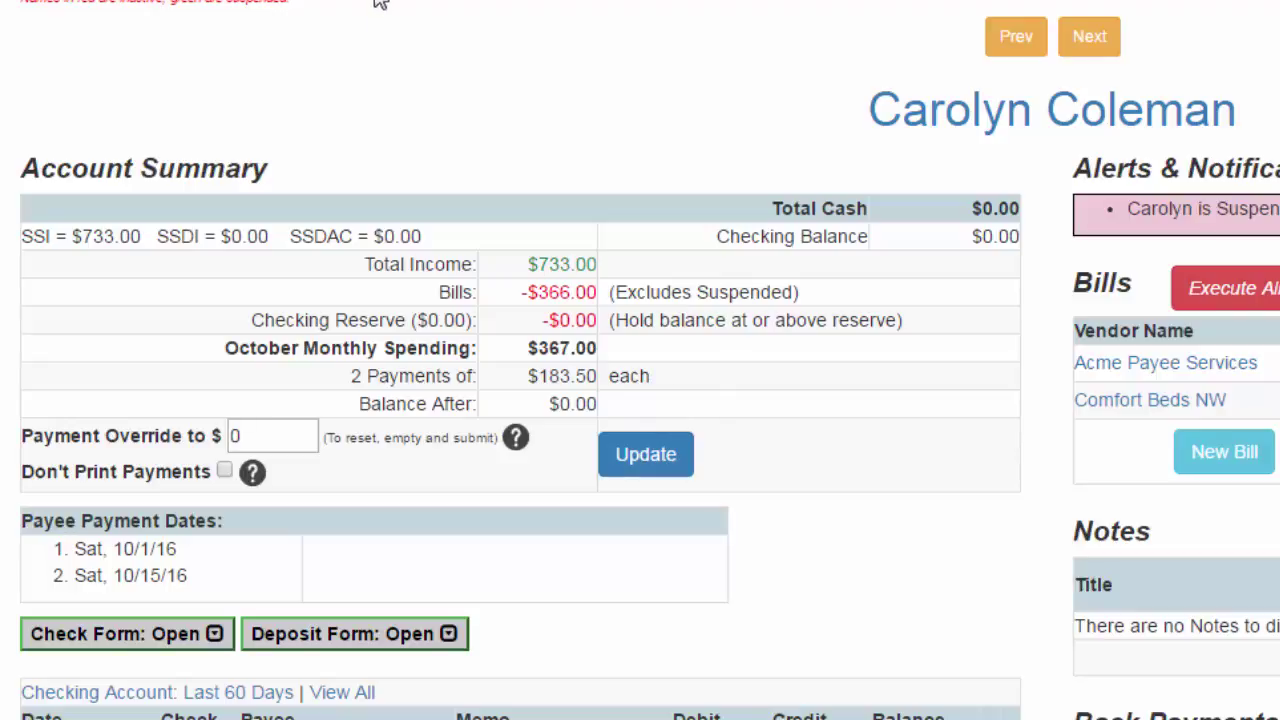
Replace the 0 payment override with 175, leaving a $17.00 balance
{"action": "left_click", "coordinate": [228, 435]}
{"action": "double_click", "coordinate": [228, 435]}
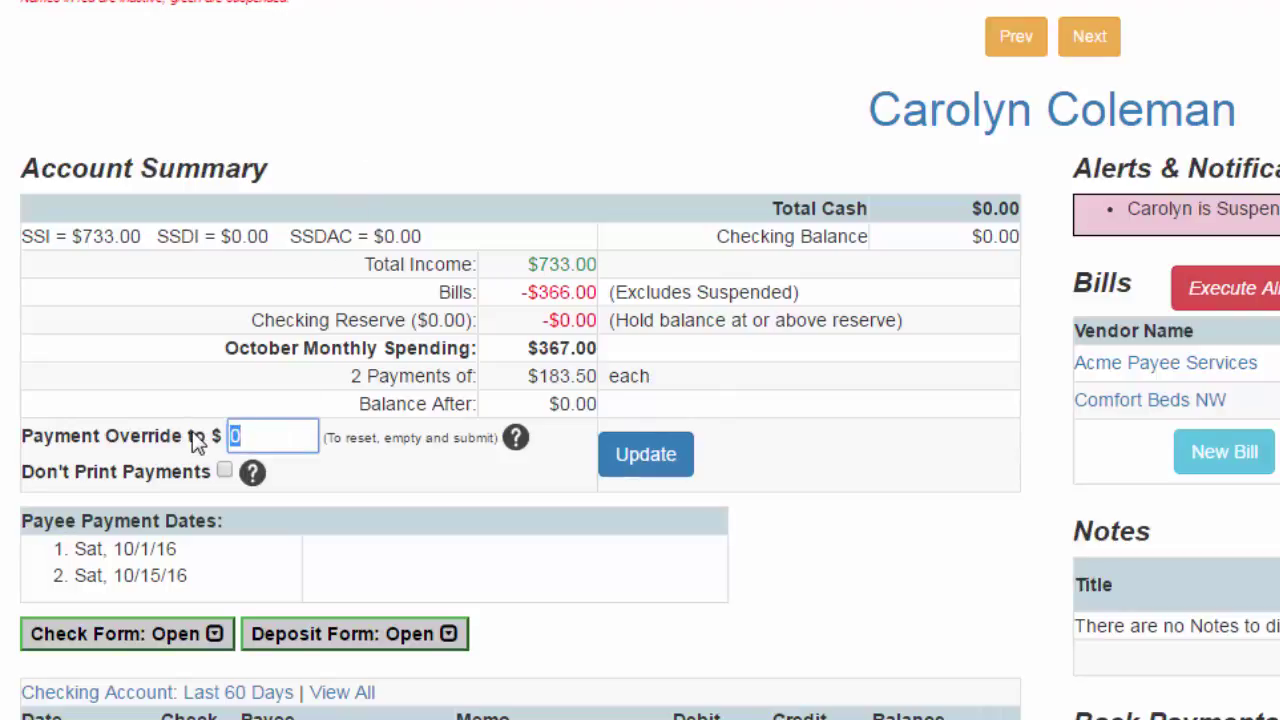
{"action": "type", "text": "175"}
{"action": "key", "text": "Return"}
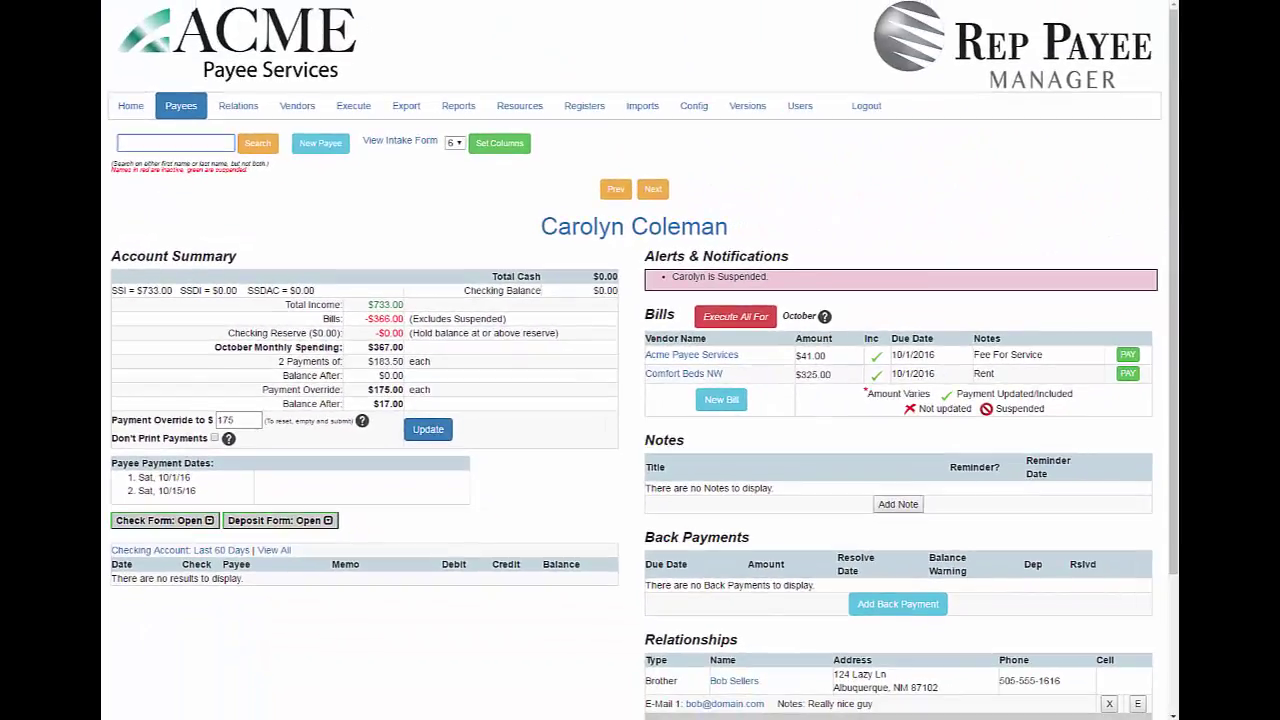
Tick Limit Checks by Config Amount on the payee's edit form, keeping Suspend set, and save
{"action": "left_click", "coordinate": [601, 236]}
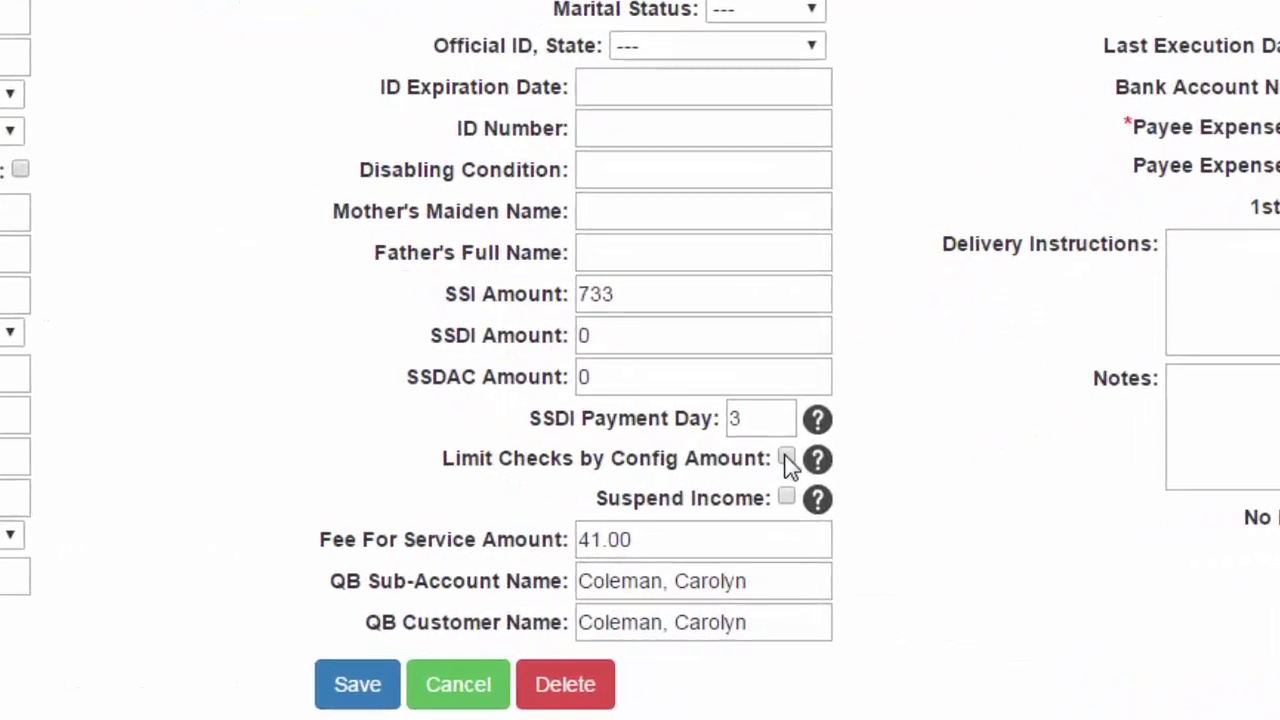
{"action": "left_click", "coordinate": [787, 460]}
{"action": "mouse_move", "coordinate": [820, 462]}
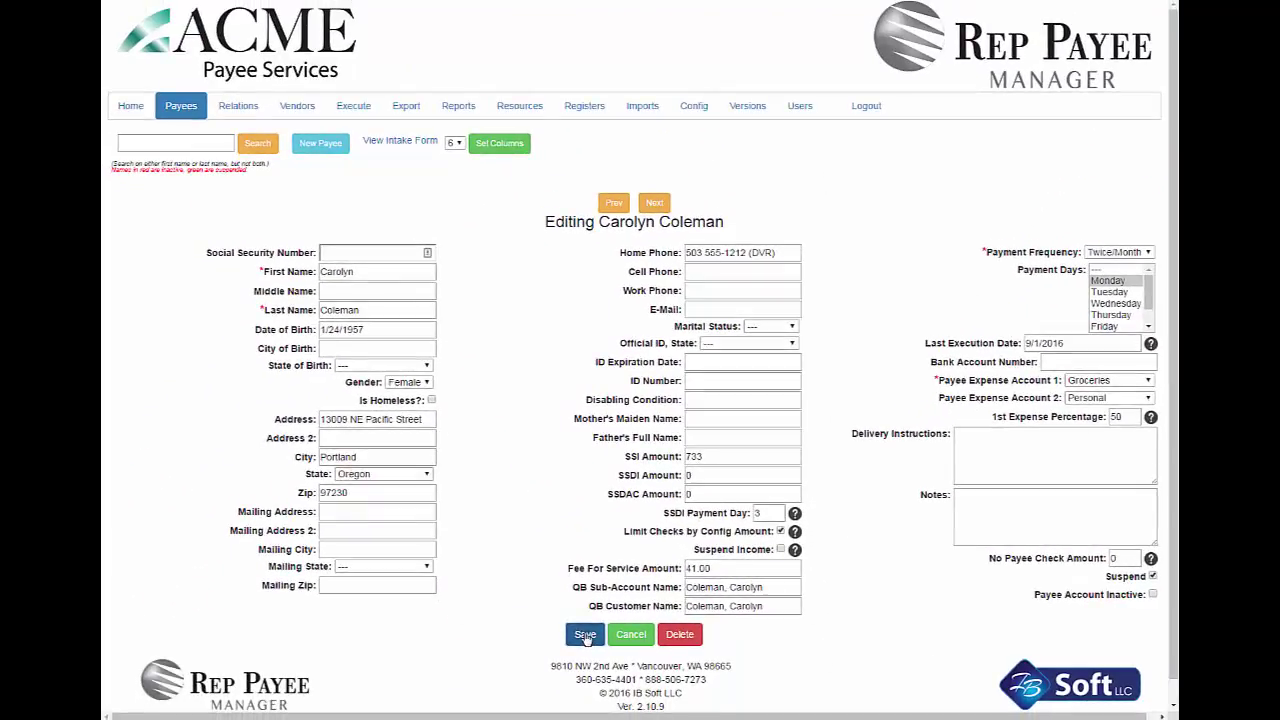
{"action": "left_click", "coordinate": [585, 635]}
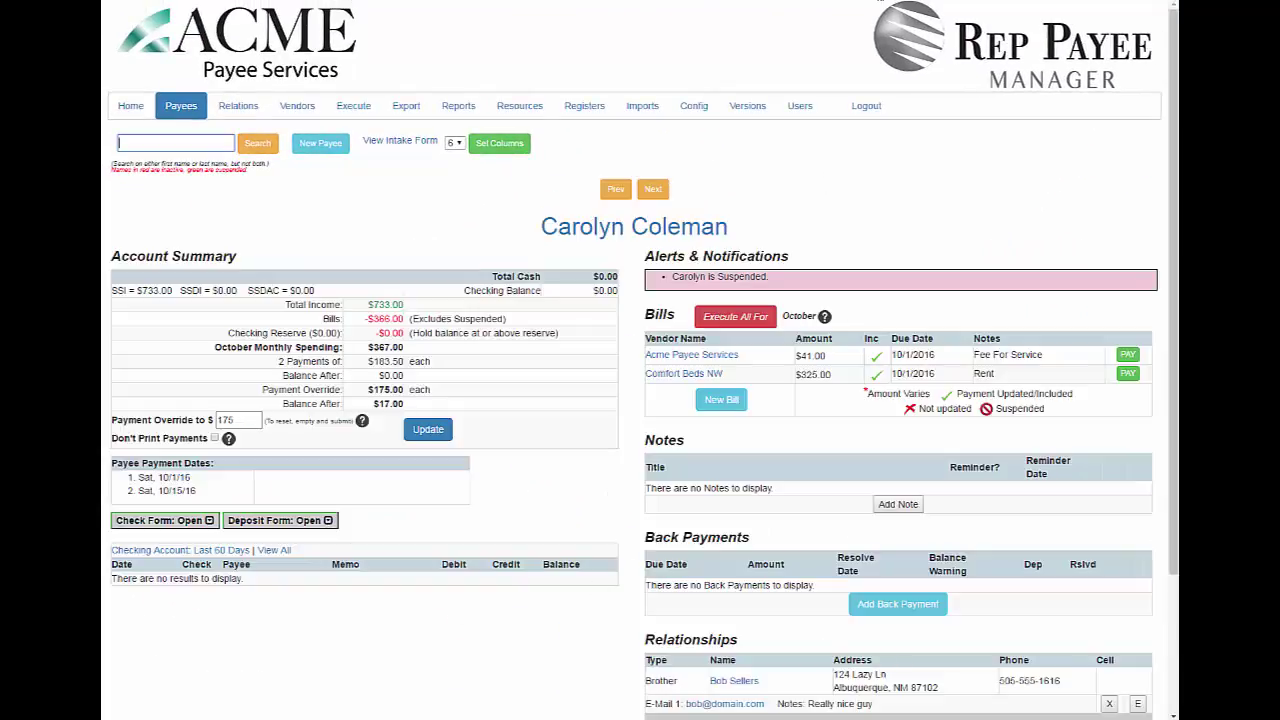